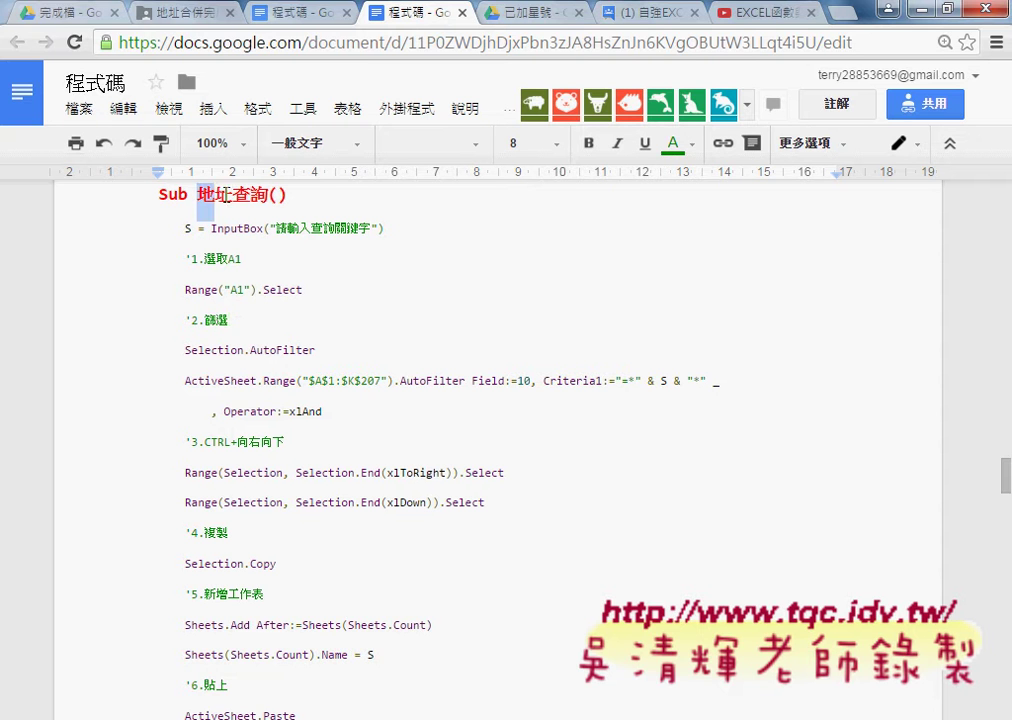
Select 地址查詢 in the macro's Sub line, then switch to the 範例_地址合併(VBA).xlsm workbook
drag(198, 194, 270, 196)
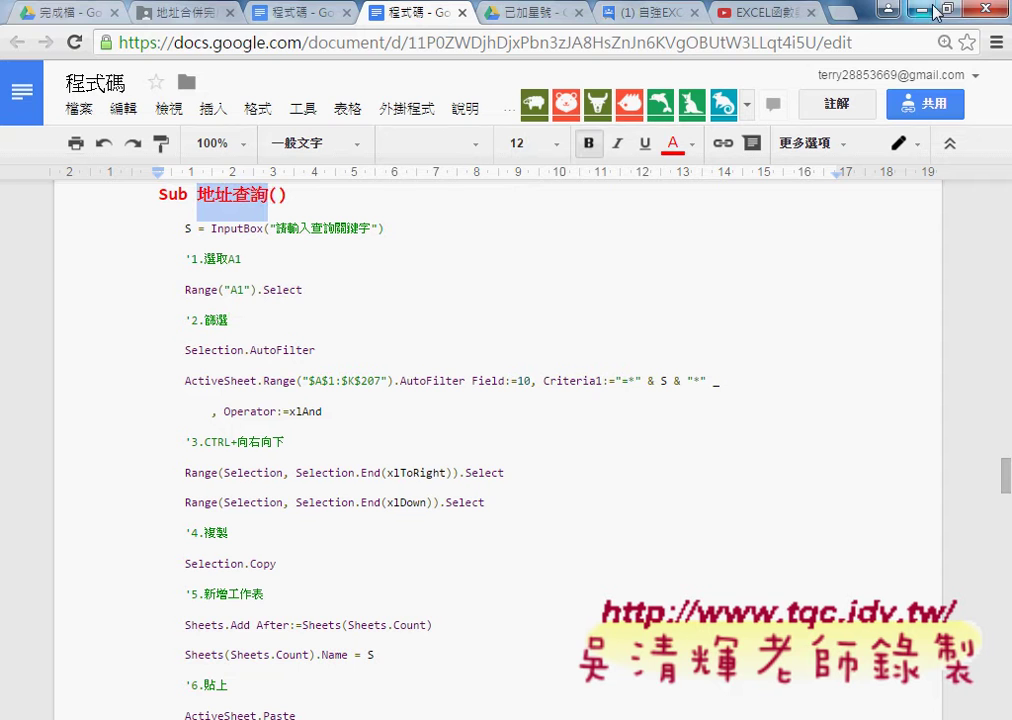
key(alt+Tab)
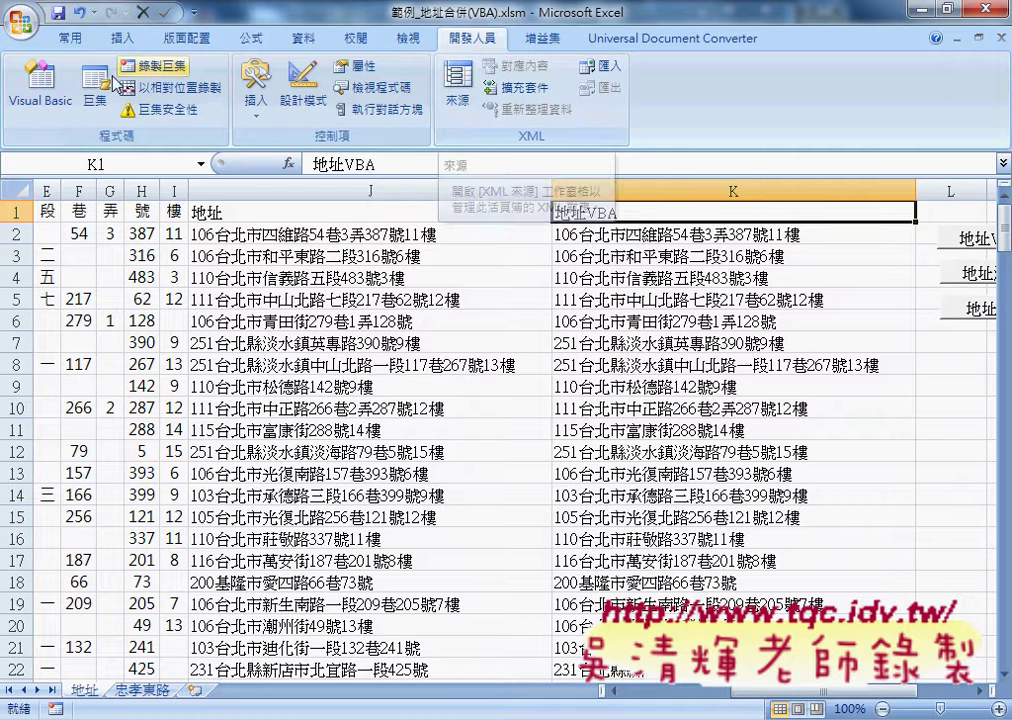
Start recording a macro under the default name Macro1, then select header cell J1
click(190, 75)
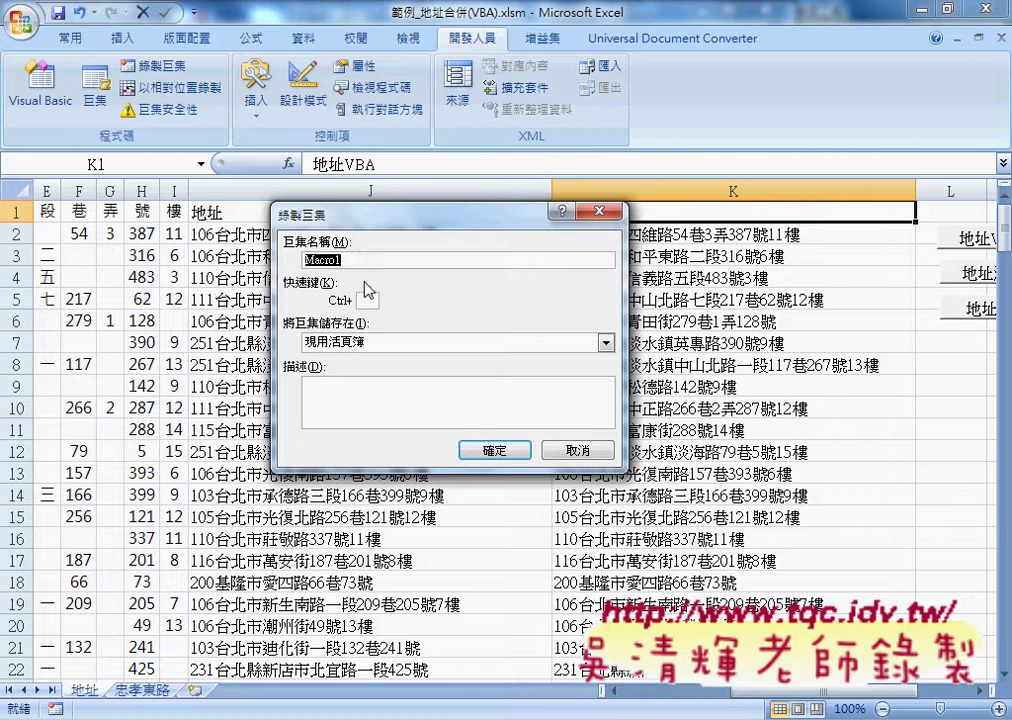
right_click(351, 260)
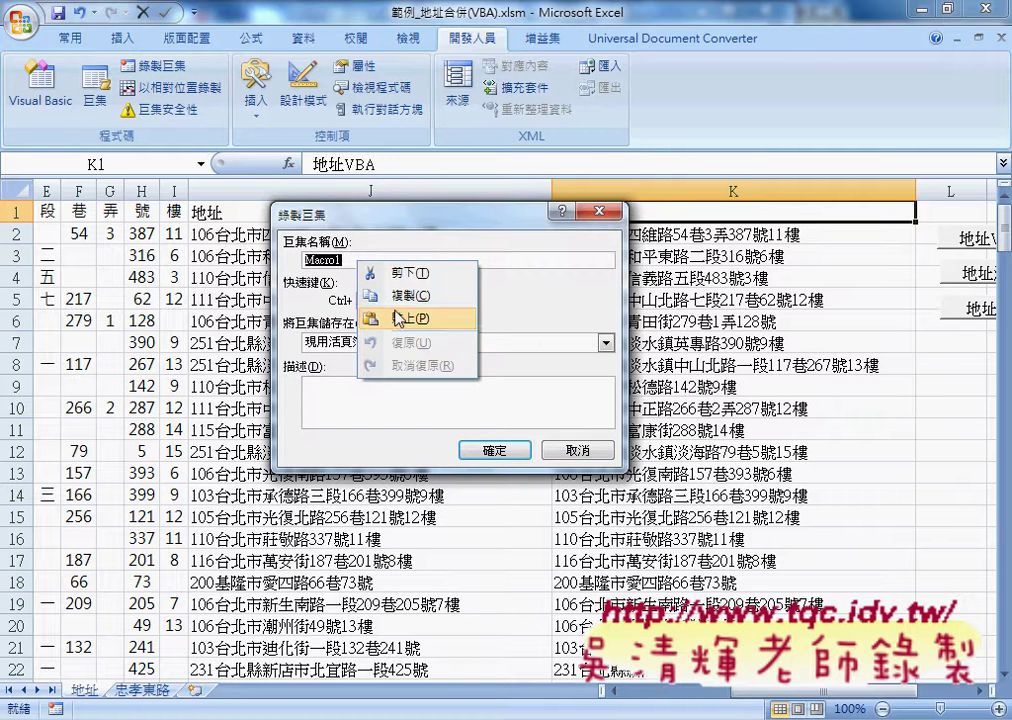
key(Escape)
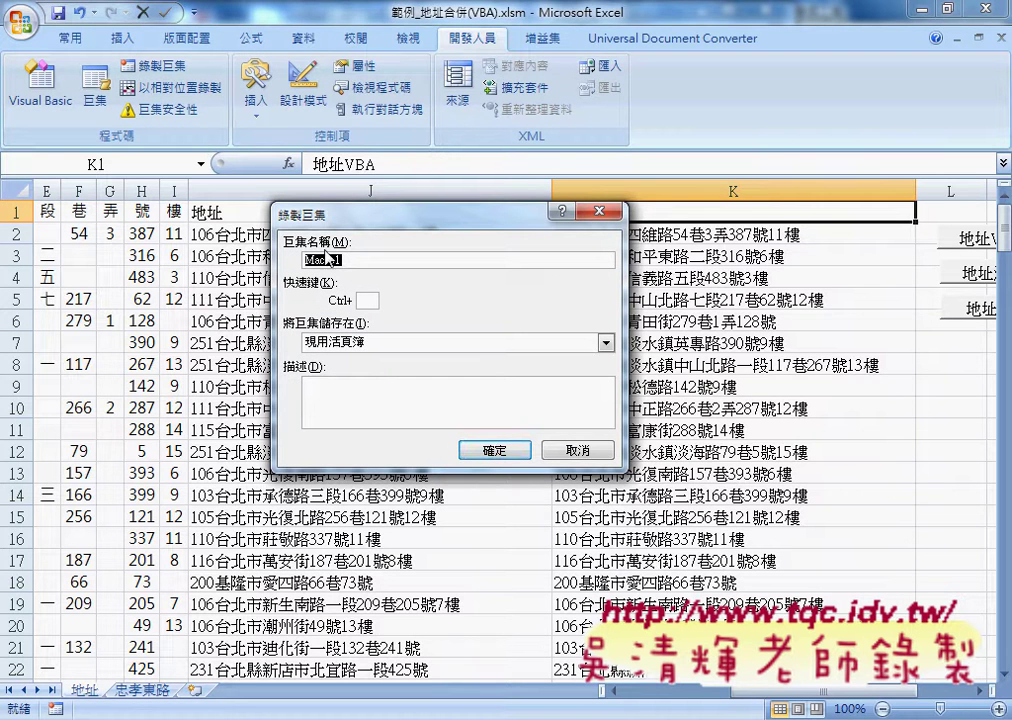
click(498, 453)
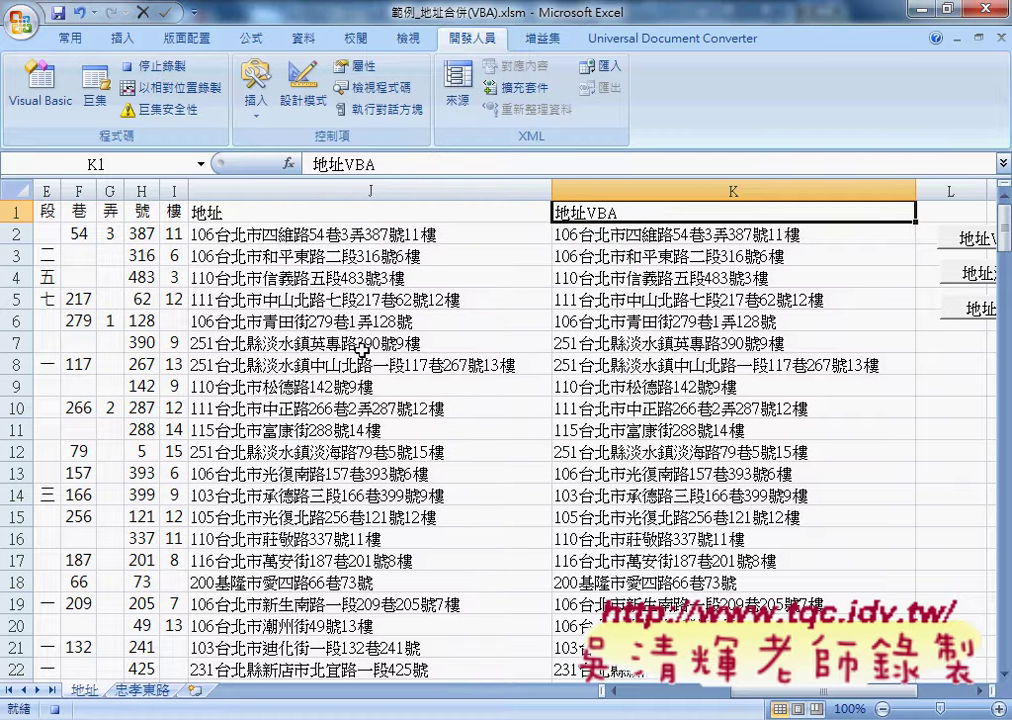
click(225, 212)
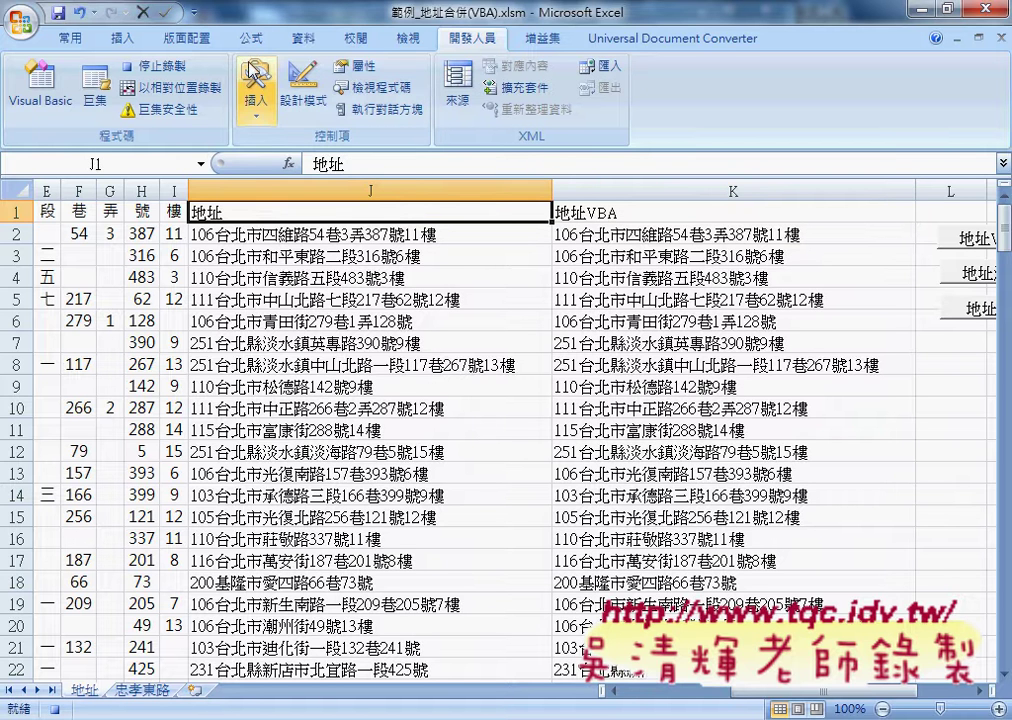
Turn on Filter and apply a Contains 仁愛路 text filter to the 地址 column, then select A1
click(302, 38)
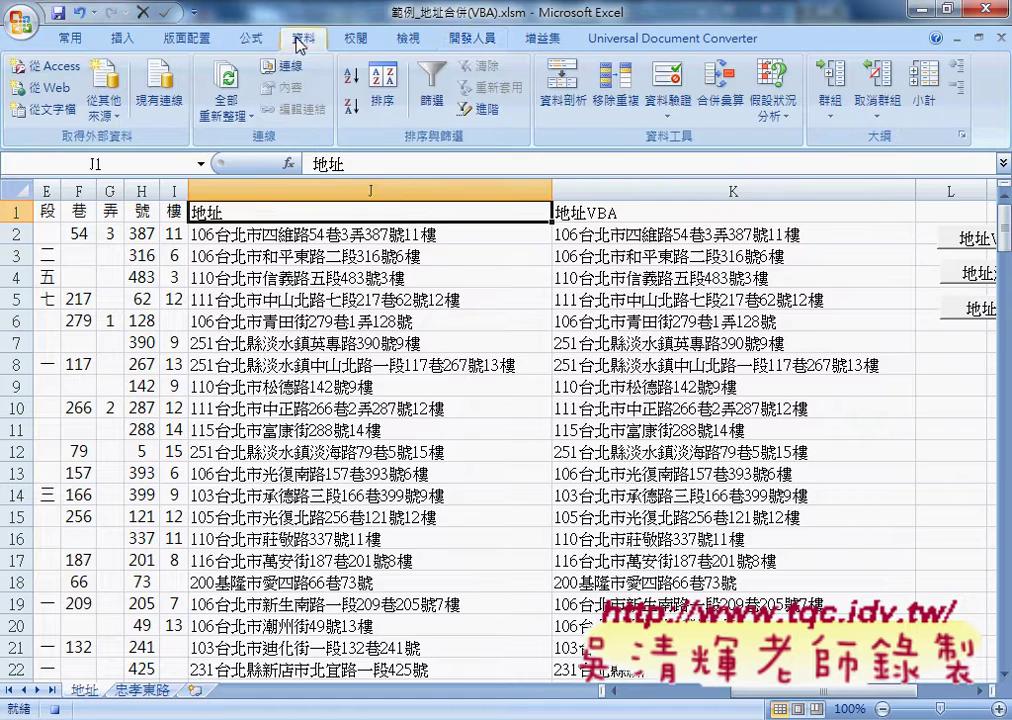
click(438, 100)
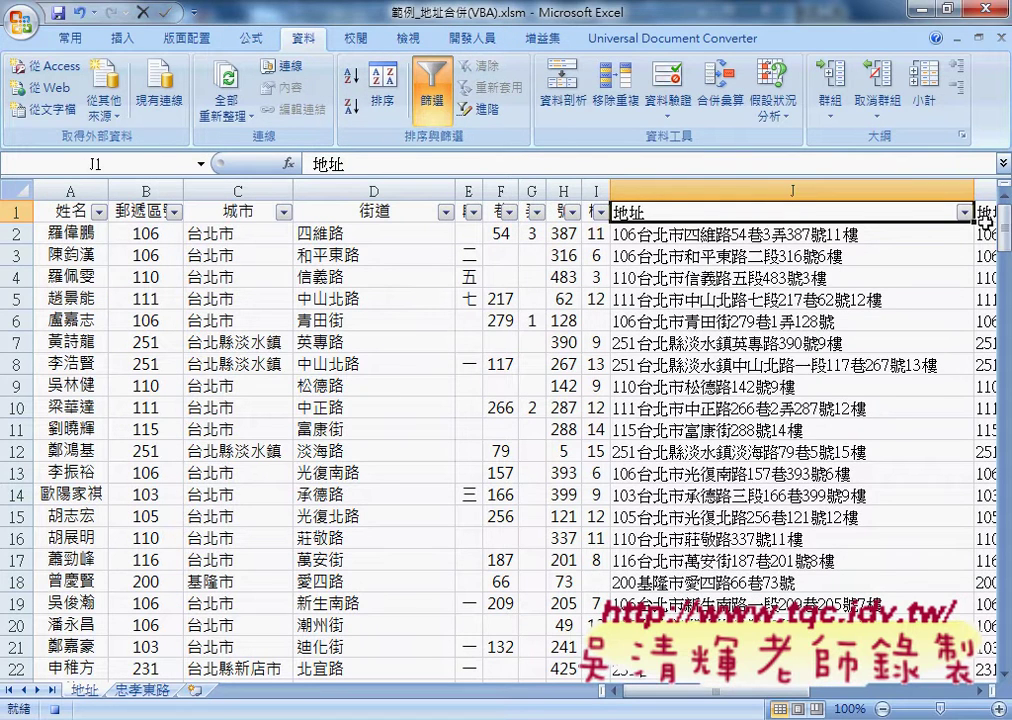
click(964, 212)
mouse_move(858, 354)
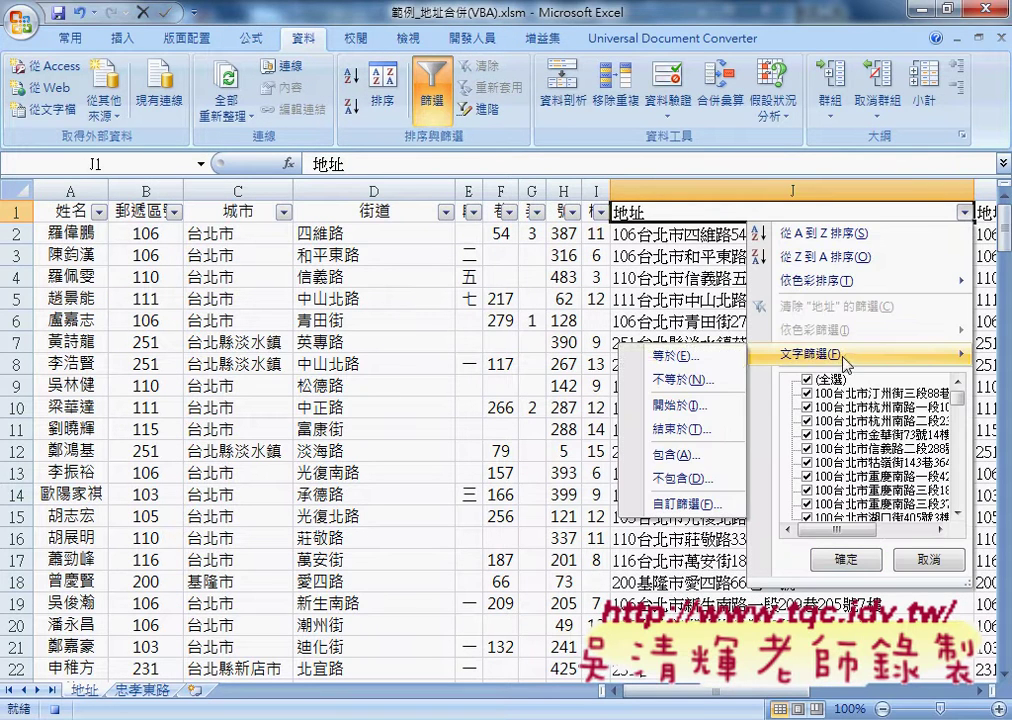
click(707, 456)
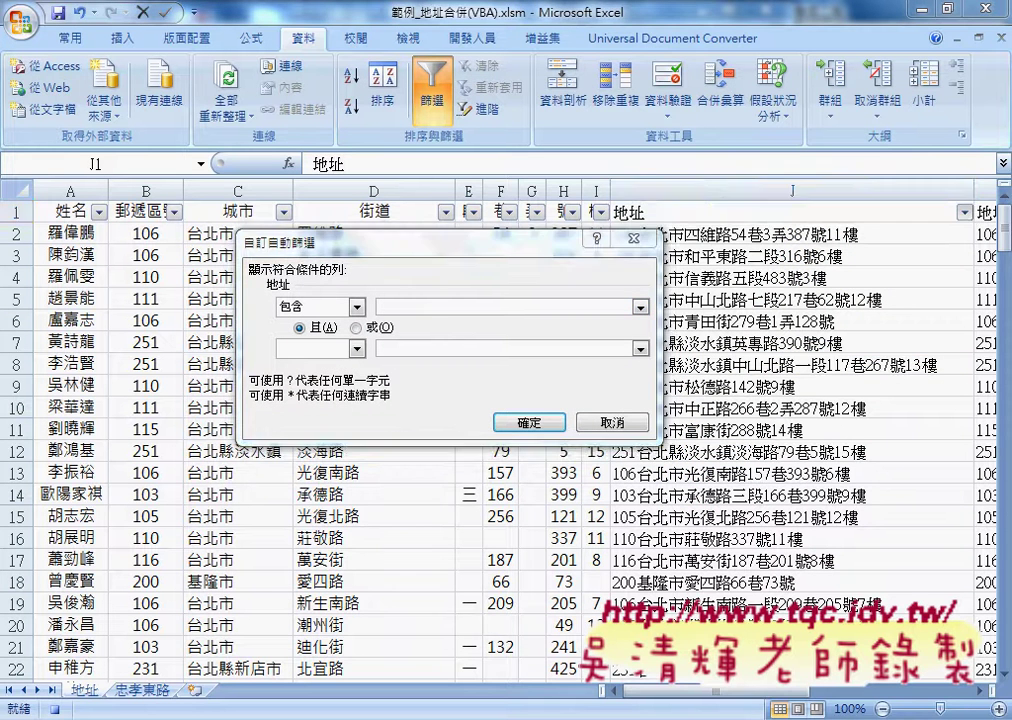
mouse_move(210, 718)
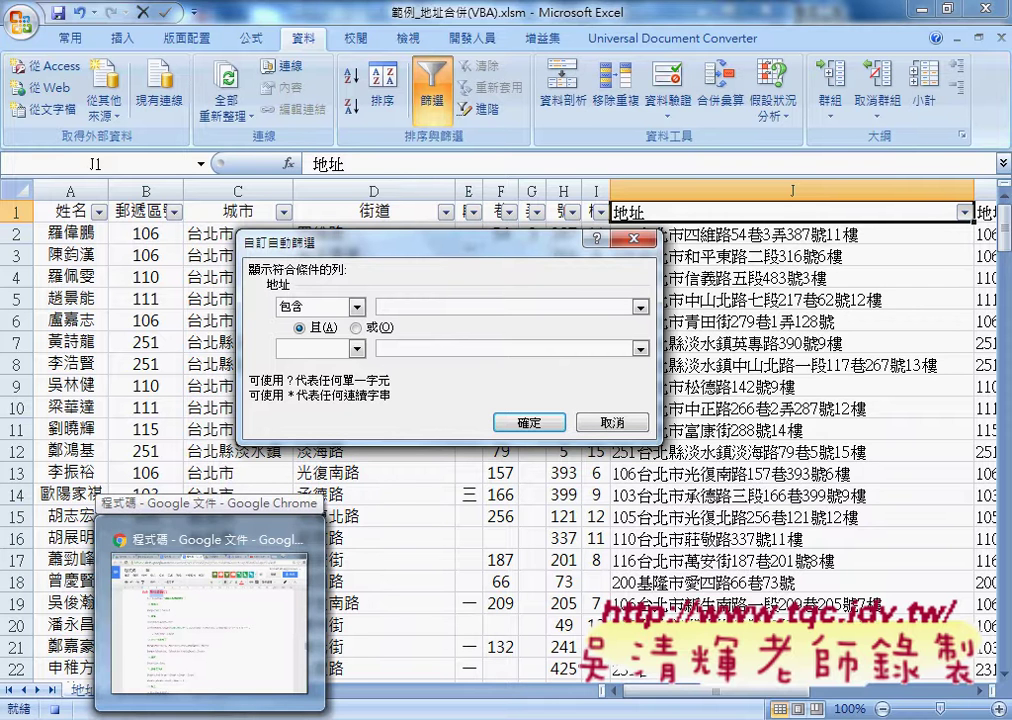
click(416, 309)
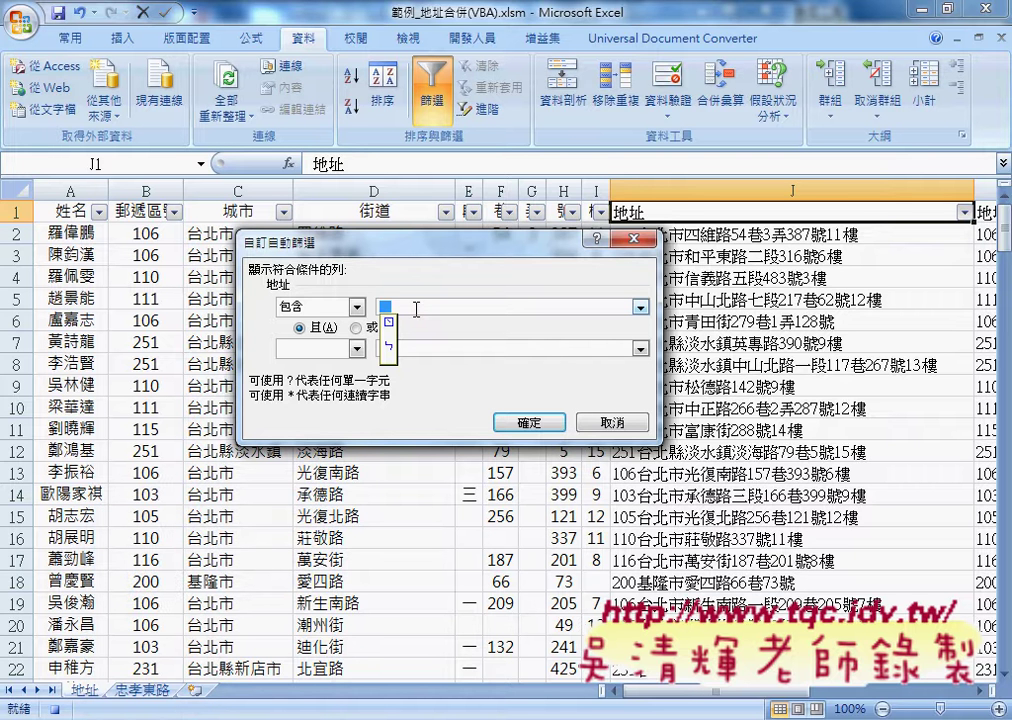
text(人)
text(仁愛路)
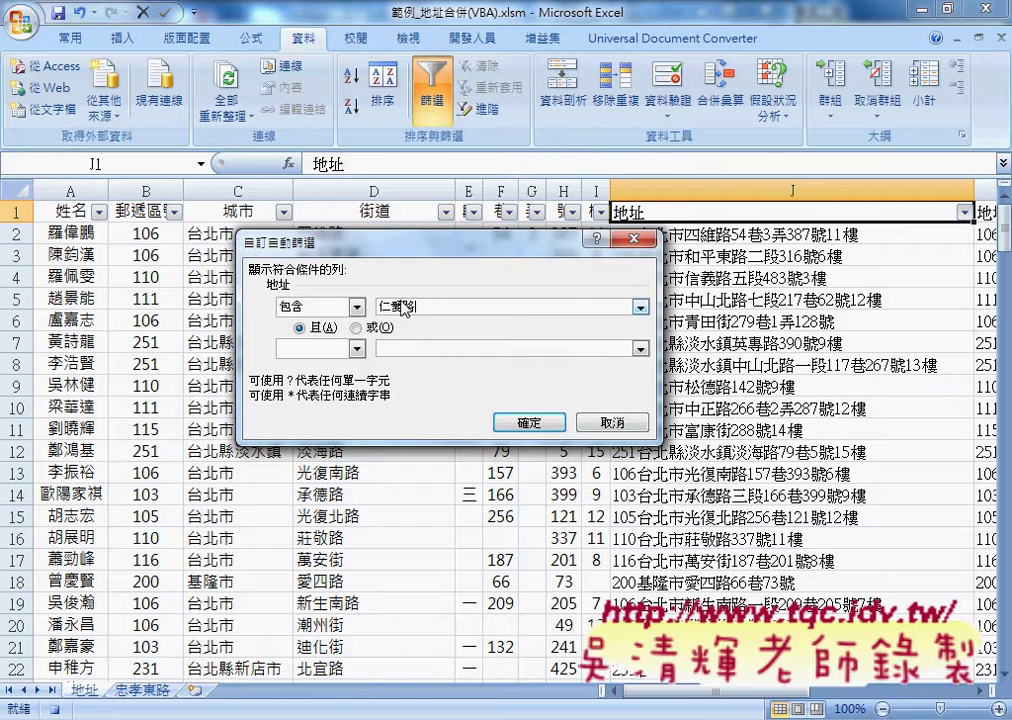
click(533, 424)
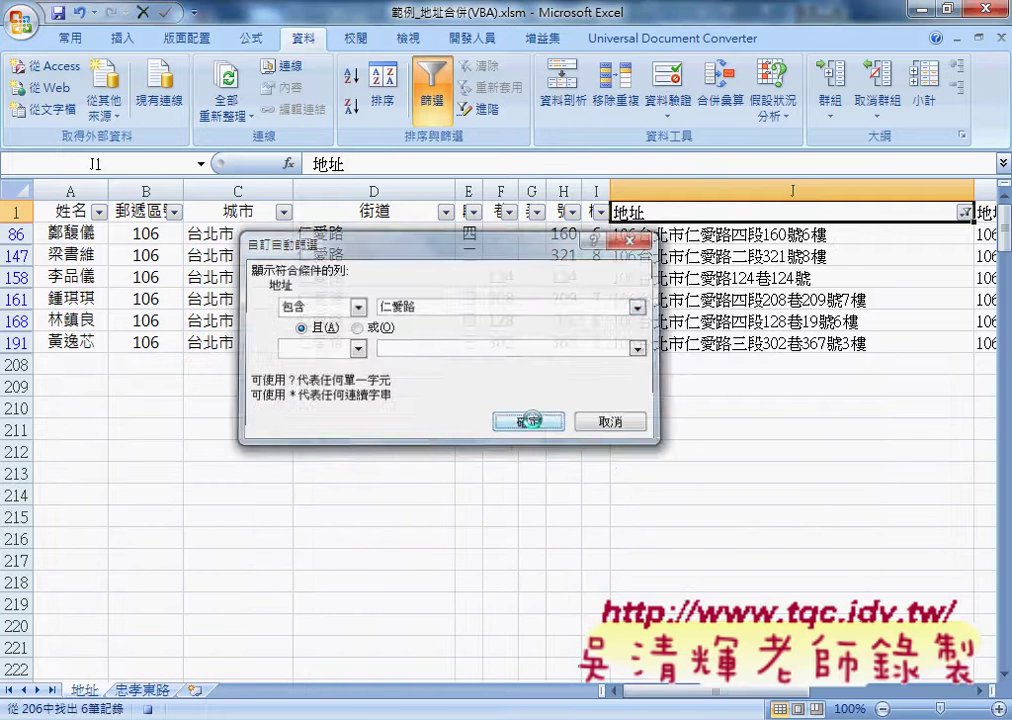
click(70, 213)
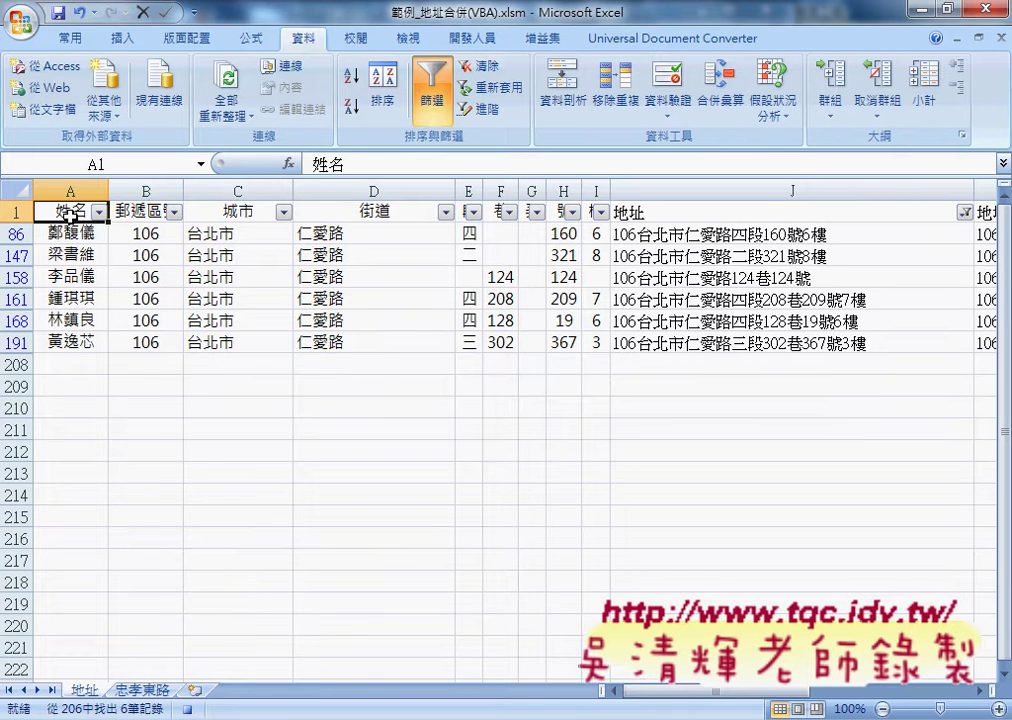
Copy the filtered records and paste them into a new worksheet named 仁愛路
drag(70, 213, 910, 215)
key(ctrl+shift+Down)
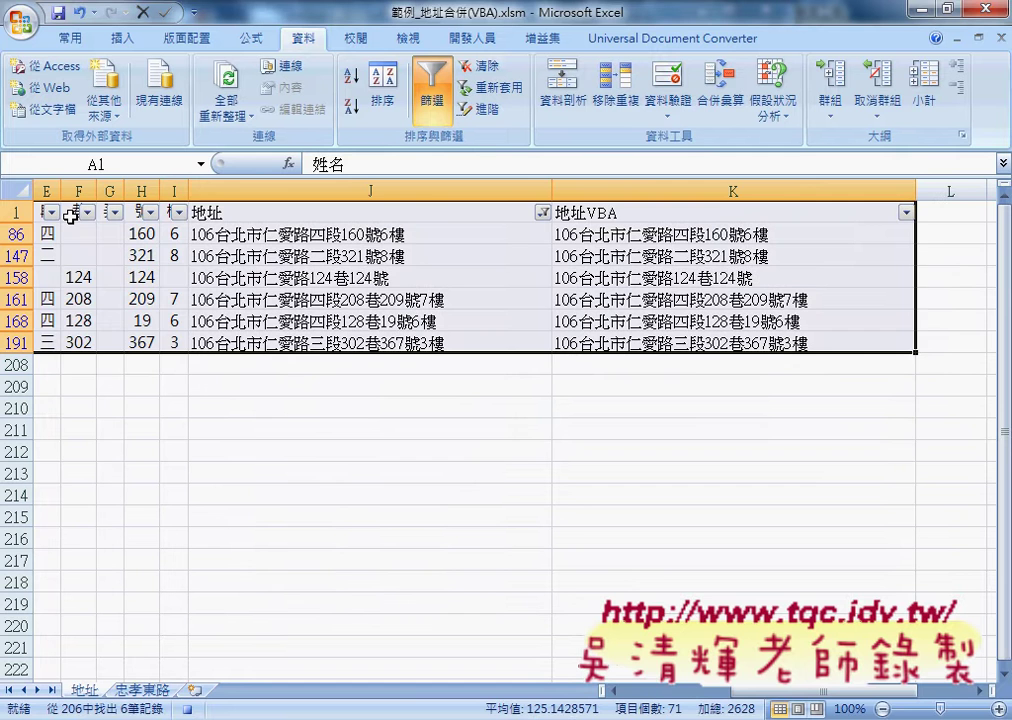
key(ctrl+c)
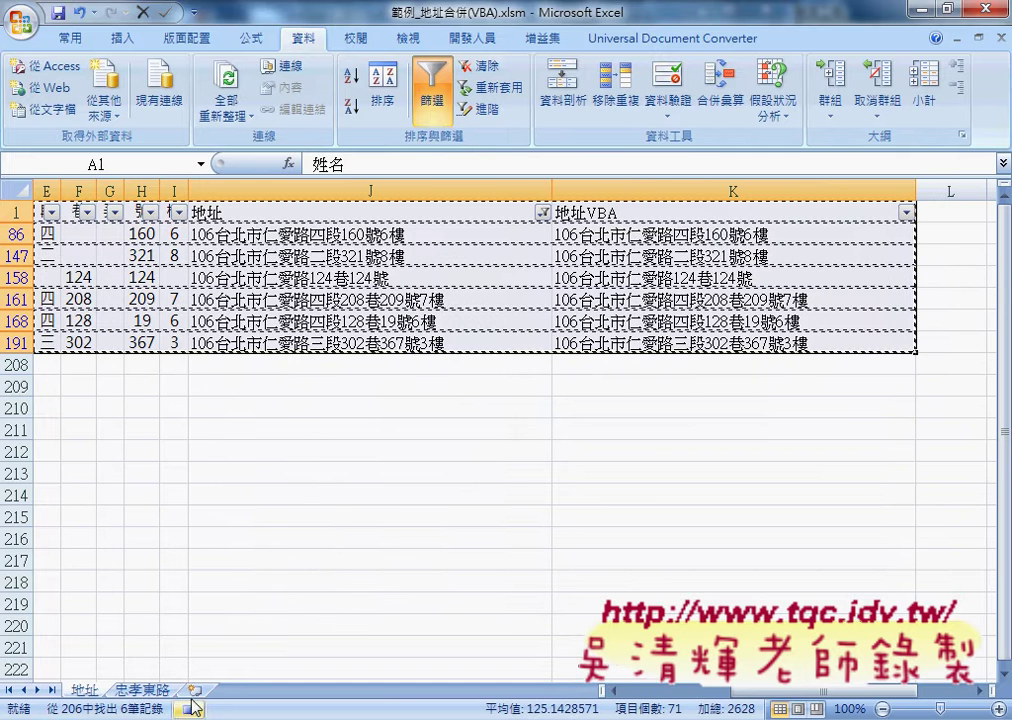
click(194, 690)
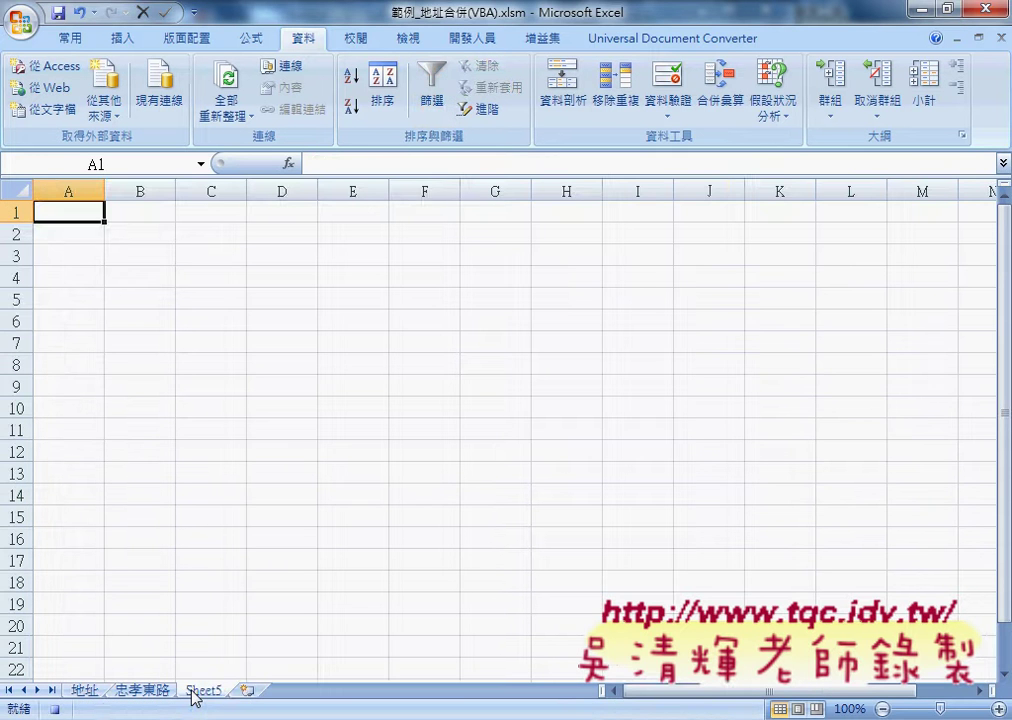
double_click(216, 691)
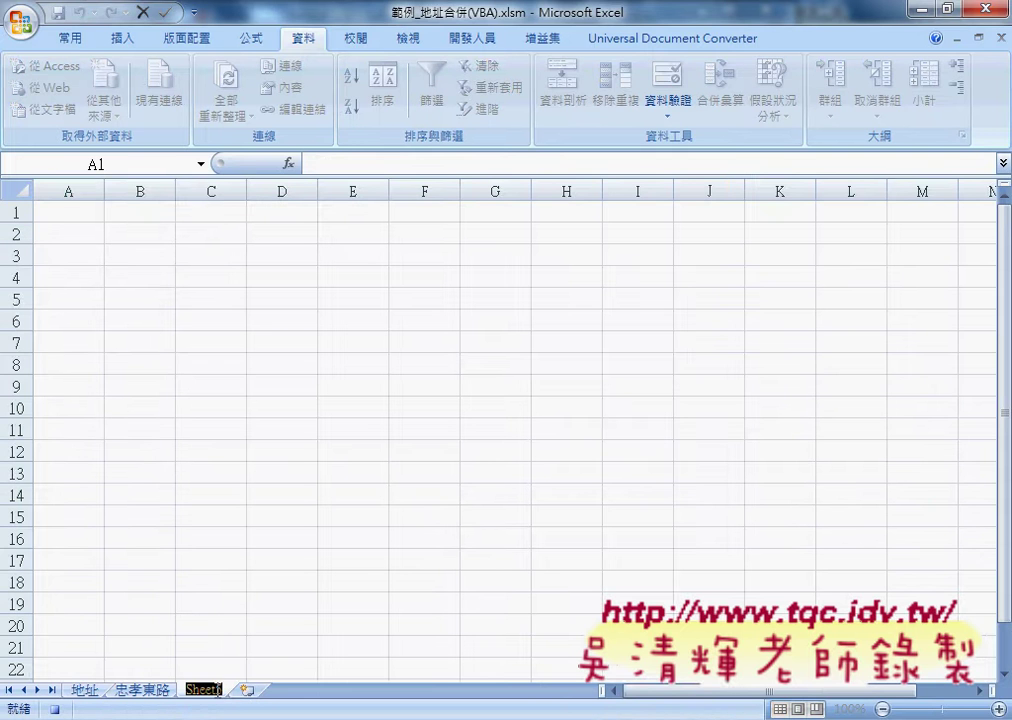
text(ㄉ)
text(人)
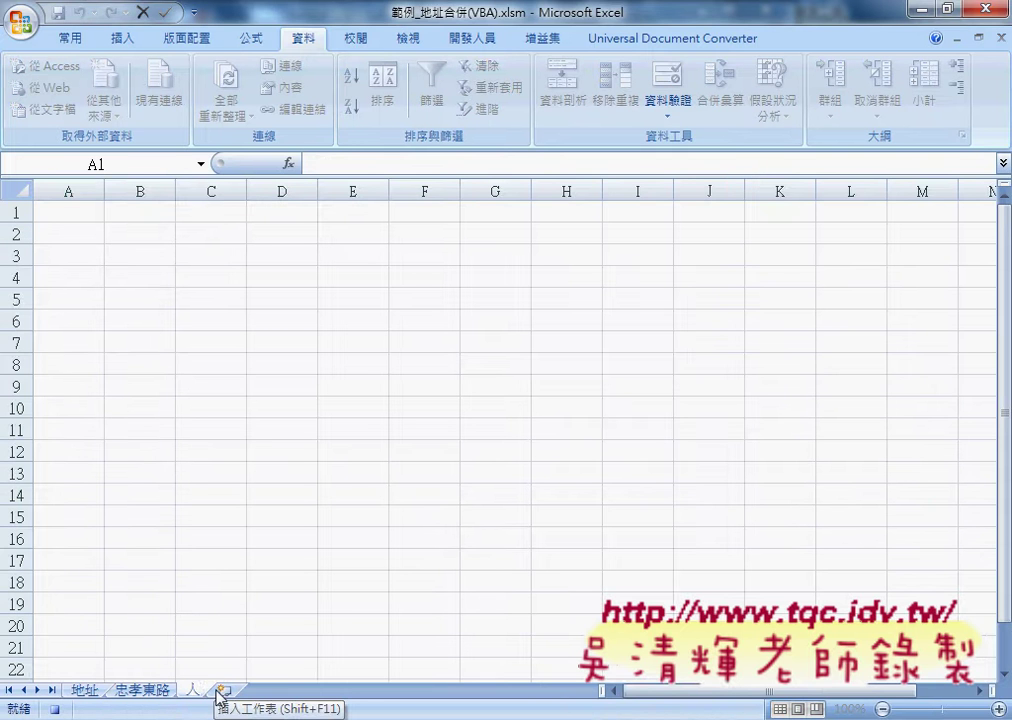
text(愛路)
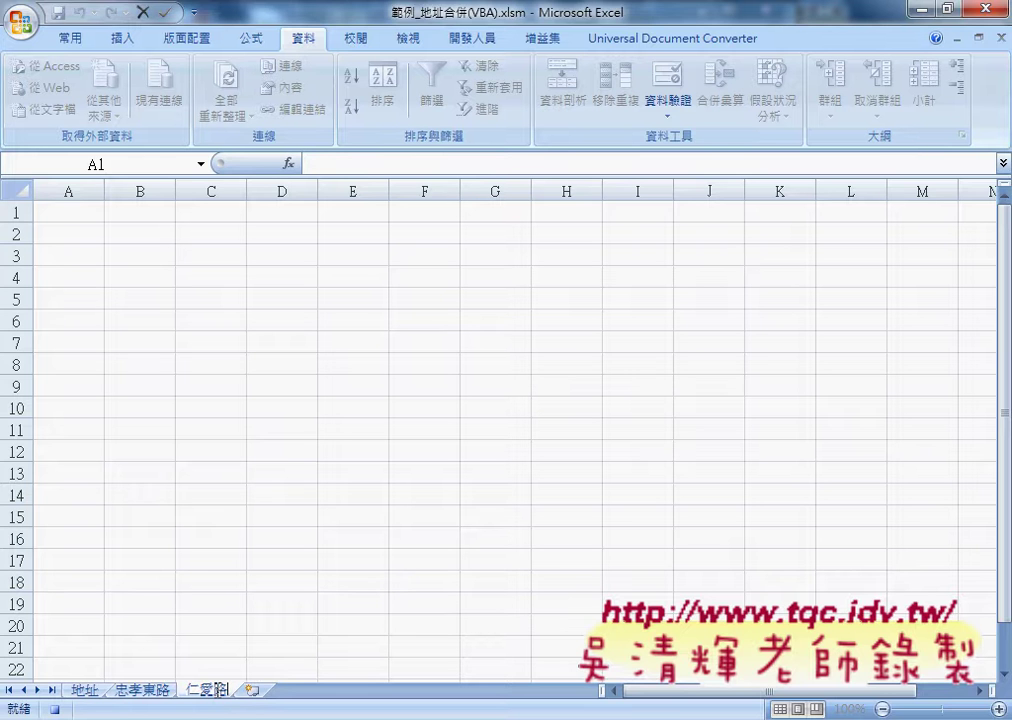
click(82, 212)
key(ctrl+v)
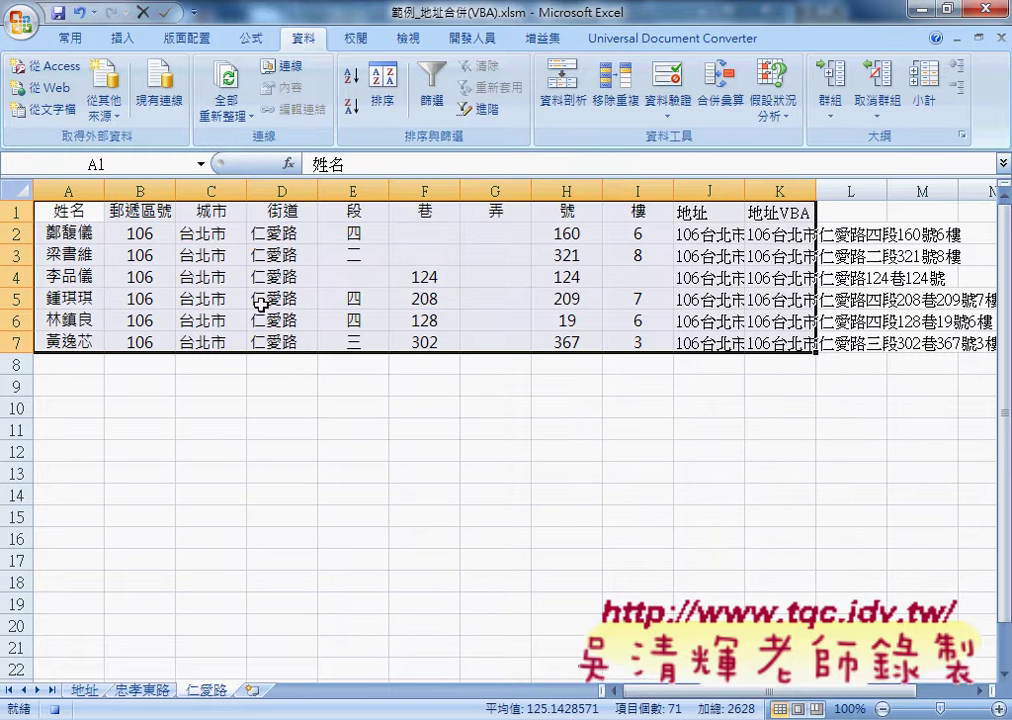
AutoFit the column widths on the 仁愛路 sheet
click(70, 38)
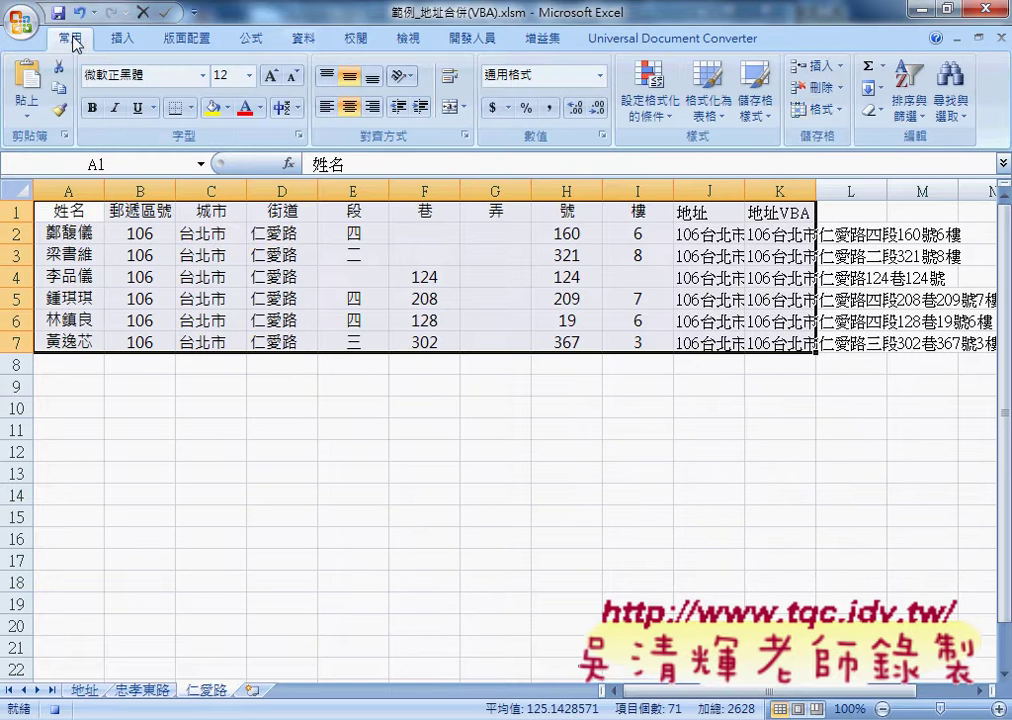
click(816, 110)
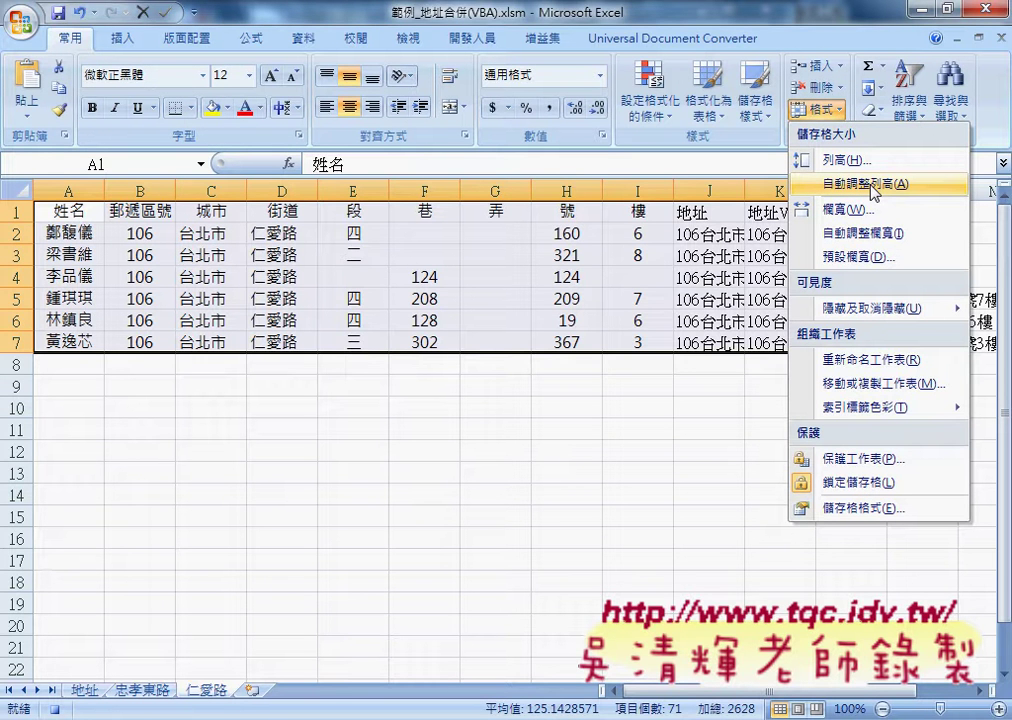
click(865, 232)
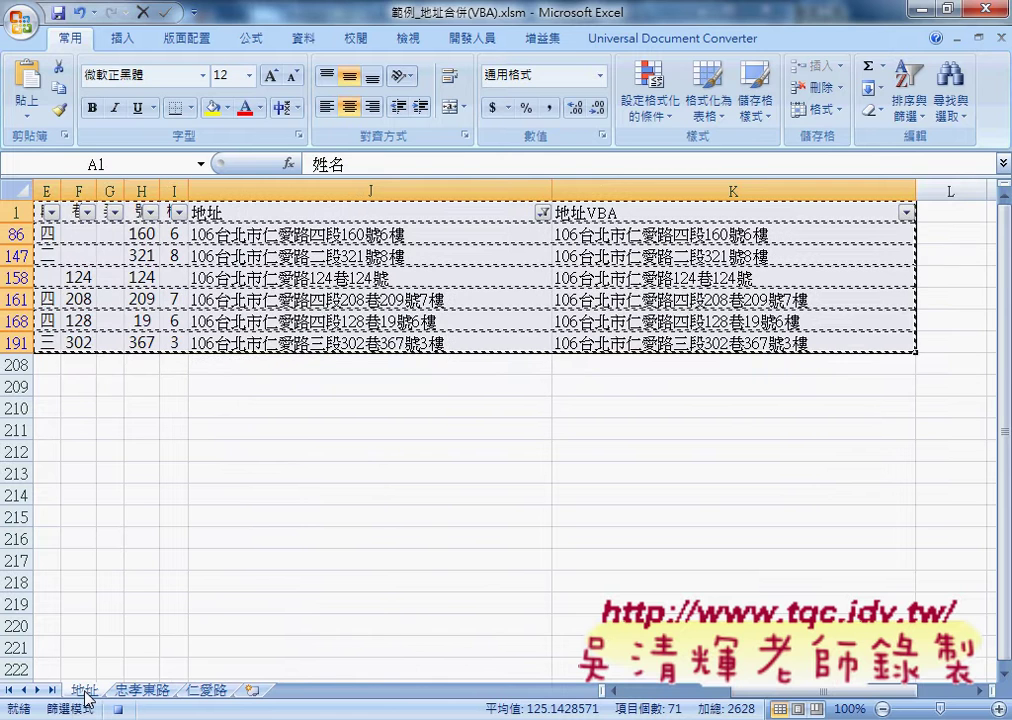
Turn off the Data filter so all records show, select J1, and stop the Macro1 recording
click(304, 40)
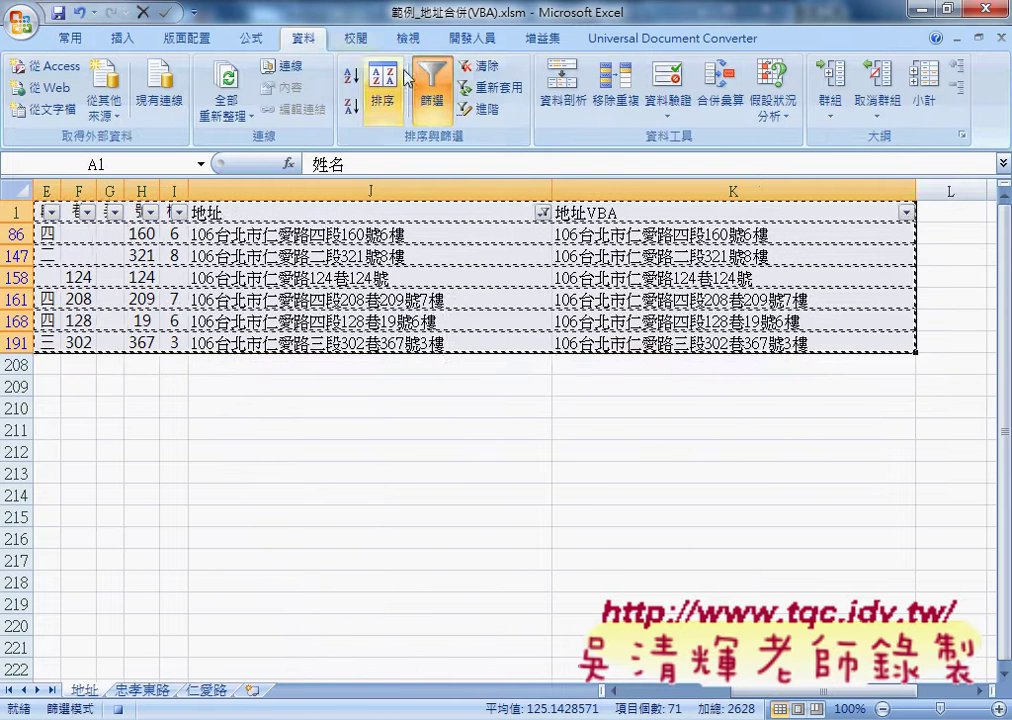
click(432, 90)
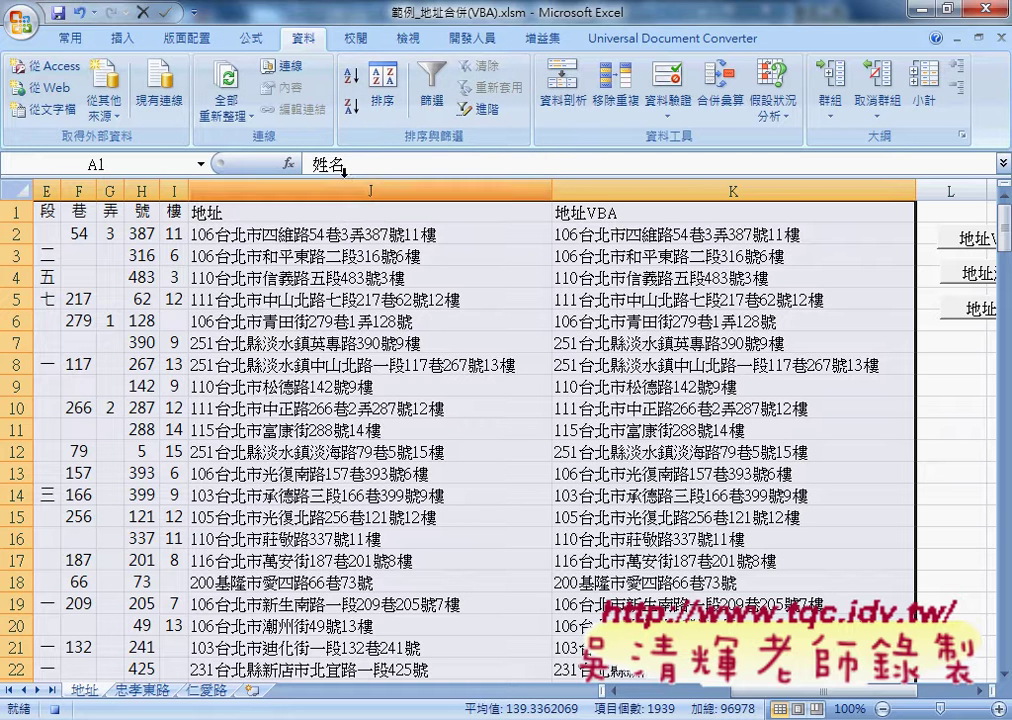
click(336, 214)
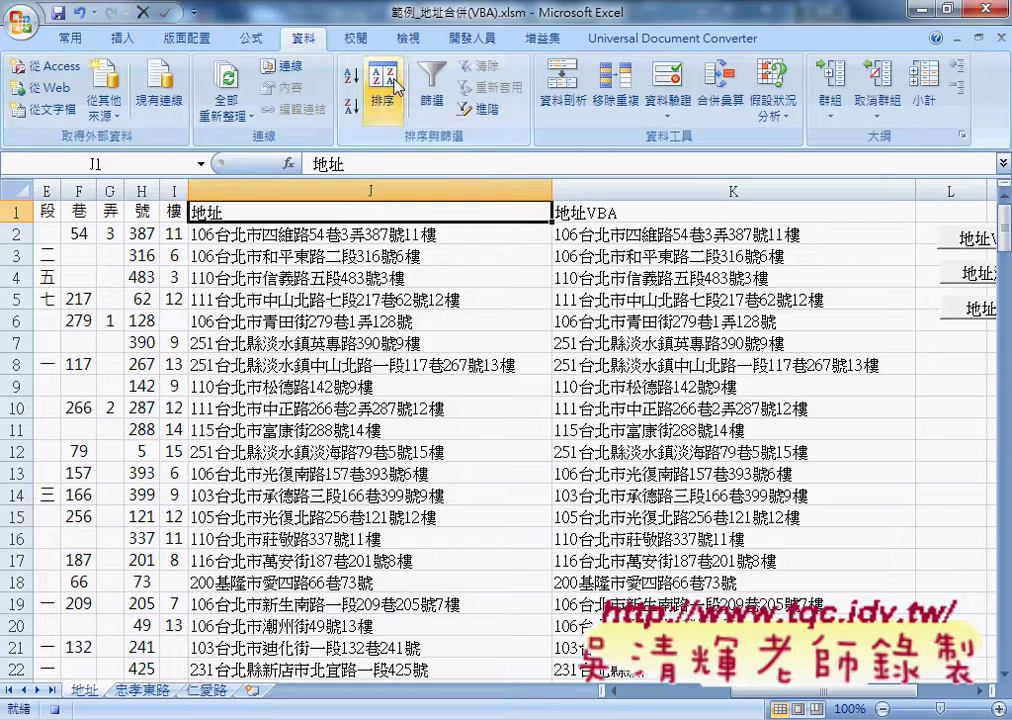
click(465, 46)
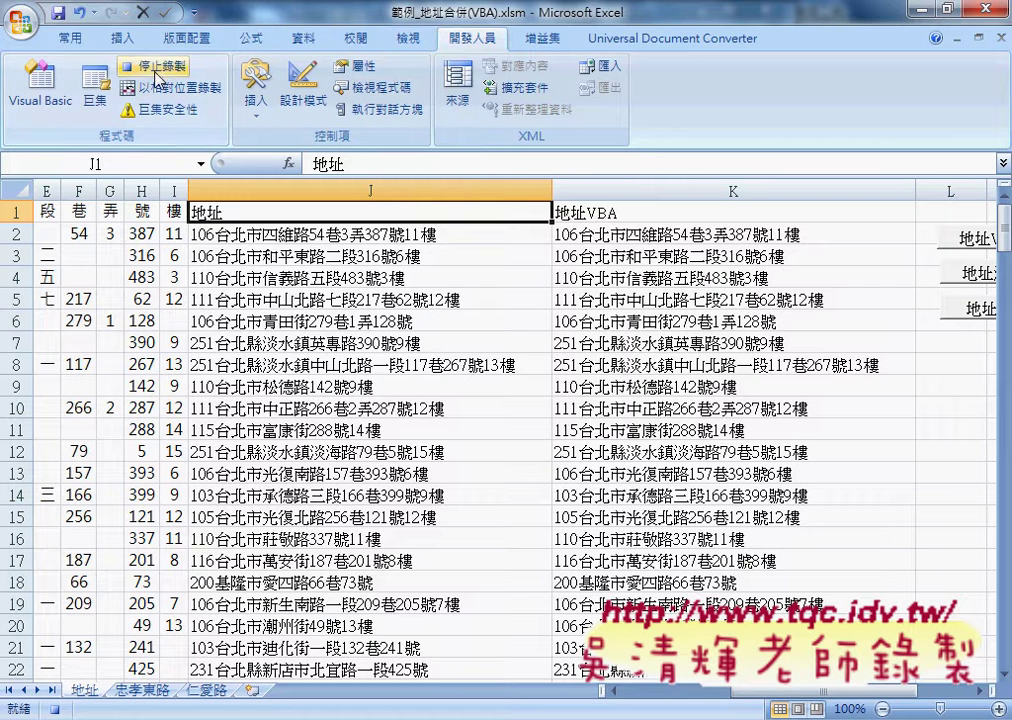
Open Macro1 for editing in the VBA editor and delete its ' Macro1 Macro comment lines
click(97, 105)
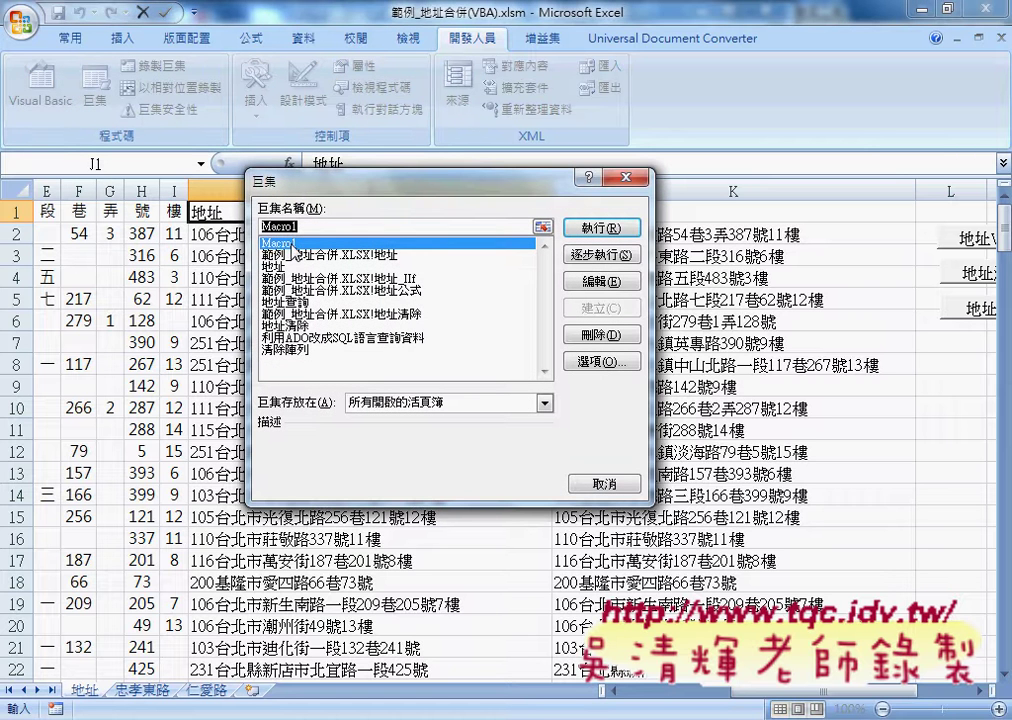
click(601, 281)
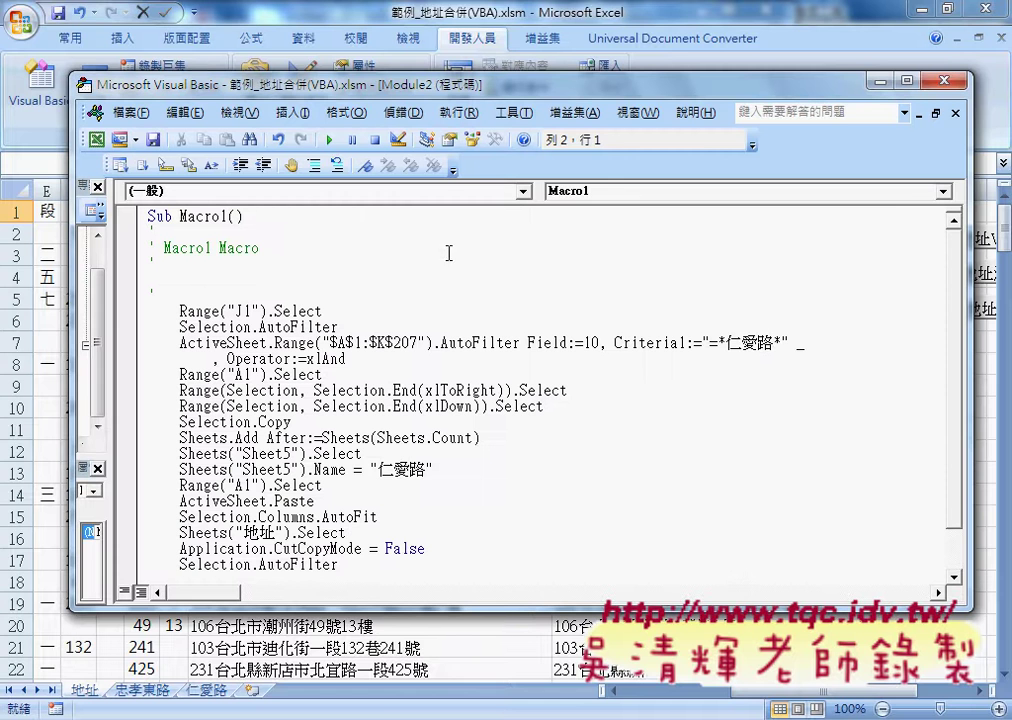
drag(152, 290, 139, 242)
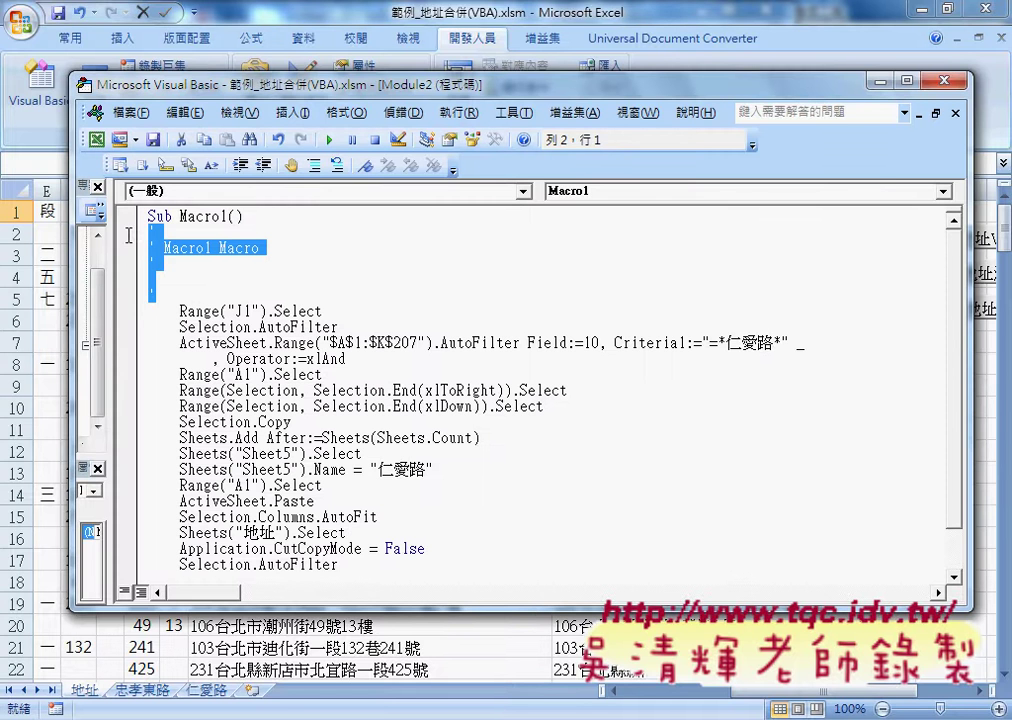
key(Delete)
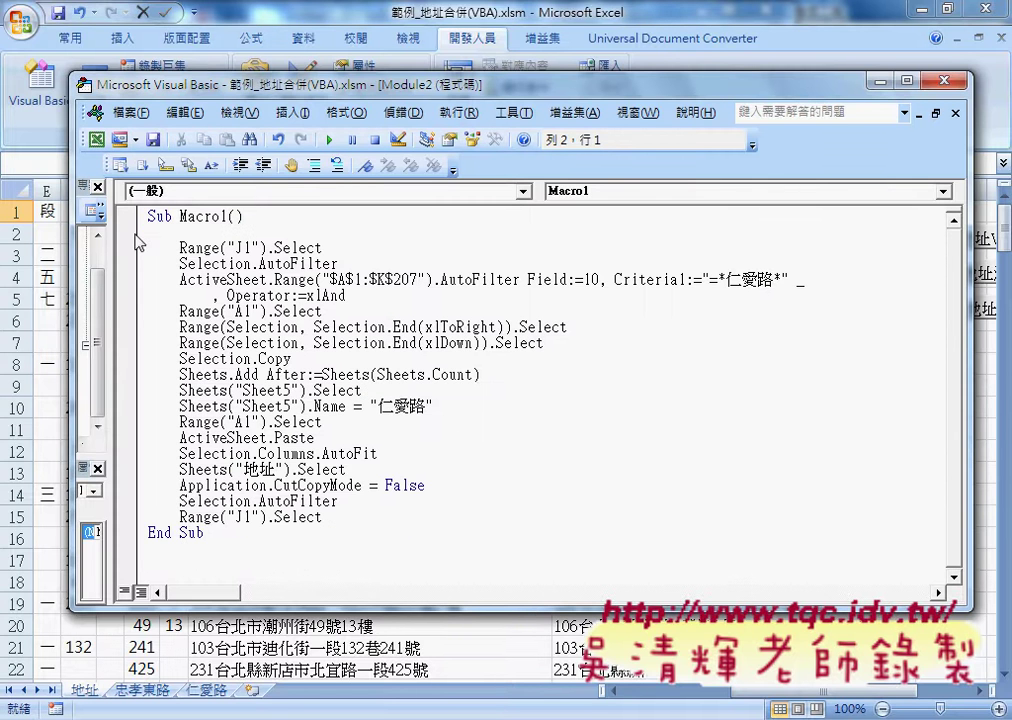
double_click(186, 218)
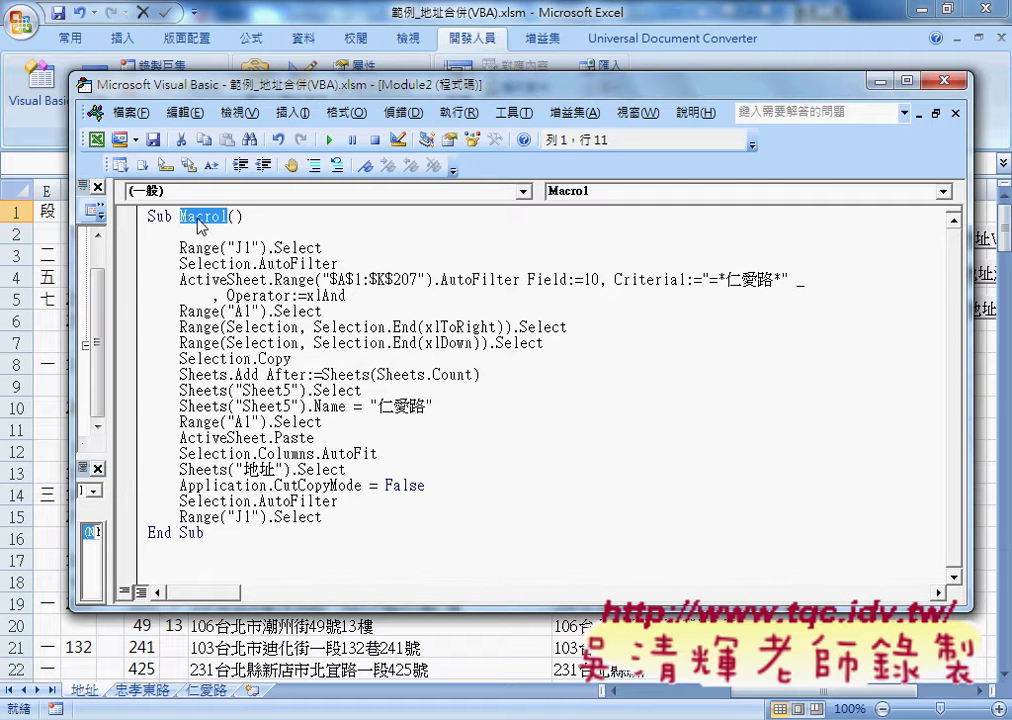
click(220, 234)
key(Tab)
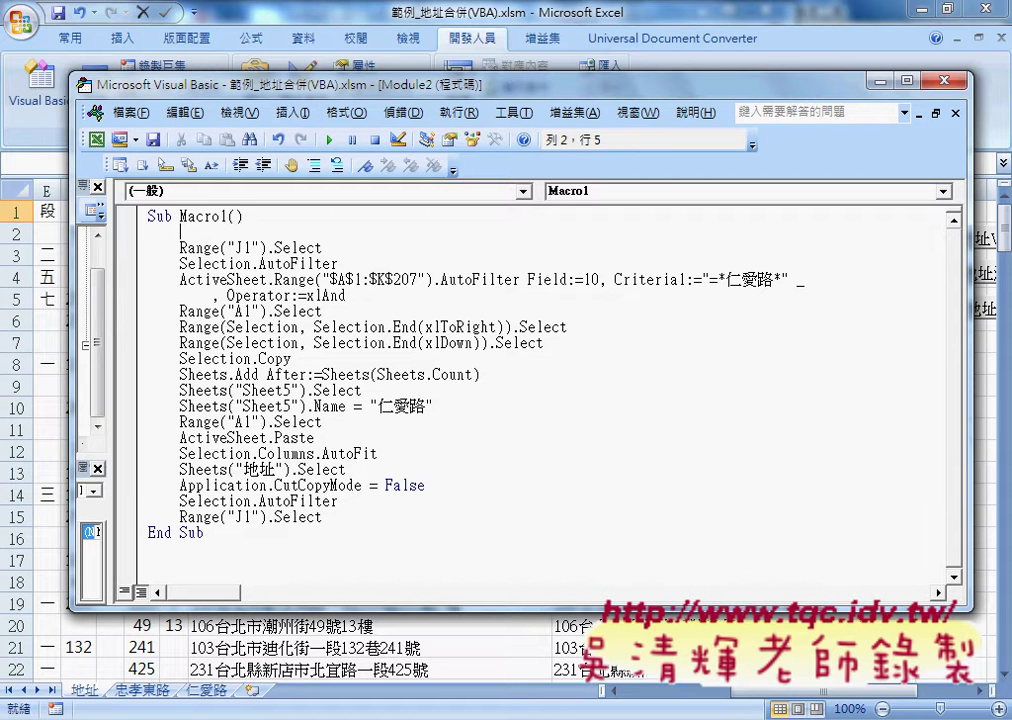
Insert step comments '1. through '4. before the J1, AutoFilter and range-selection statements
text('1)
text(.)
key(Down)
key(End)
key(Return)
text(')
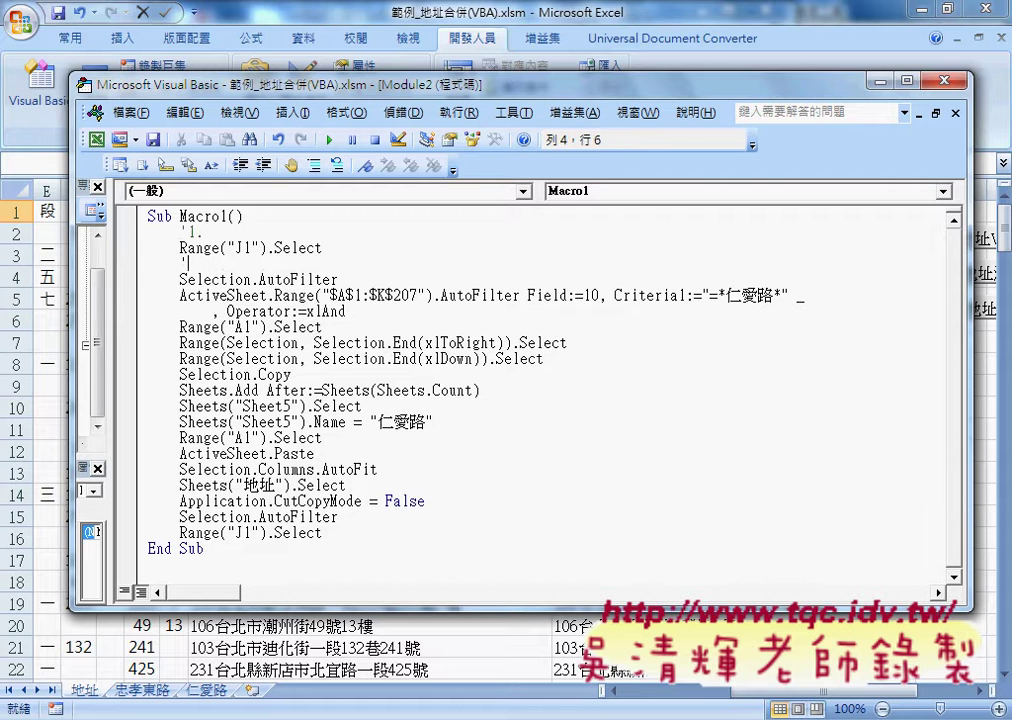
text(2.)
key(Down)
key(End)
key(Return)
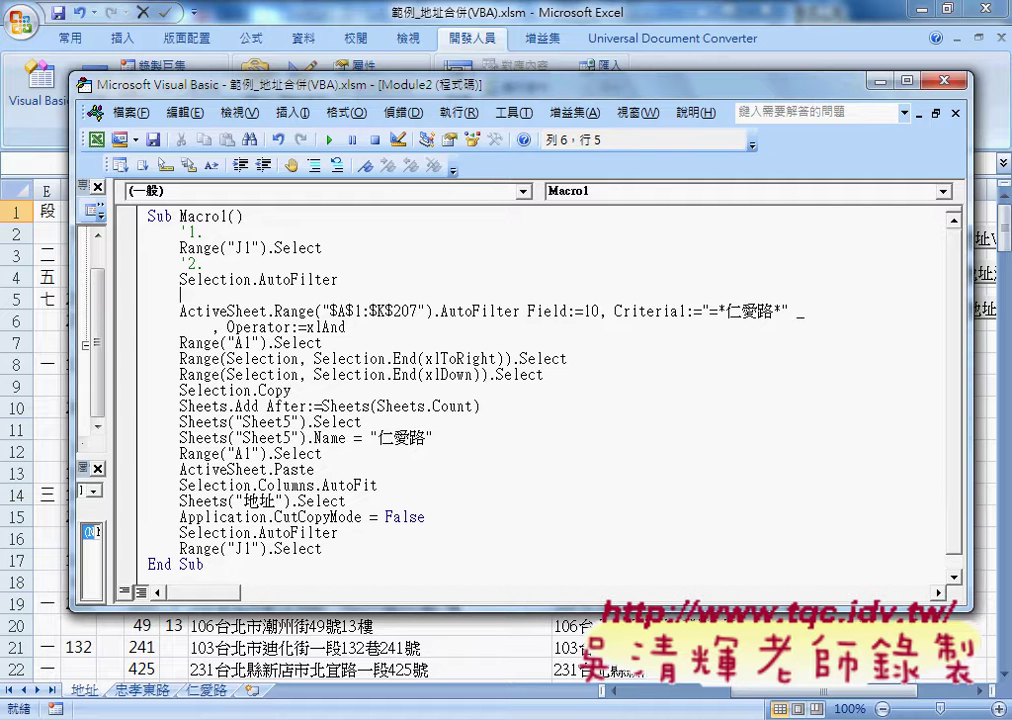
key(BackSpace)
key(BackSpace)
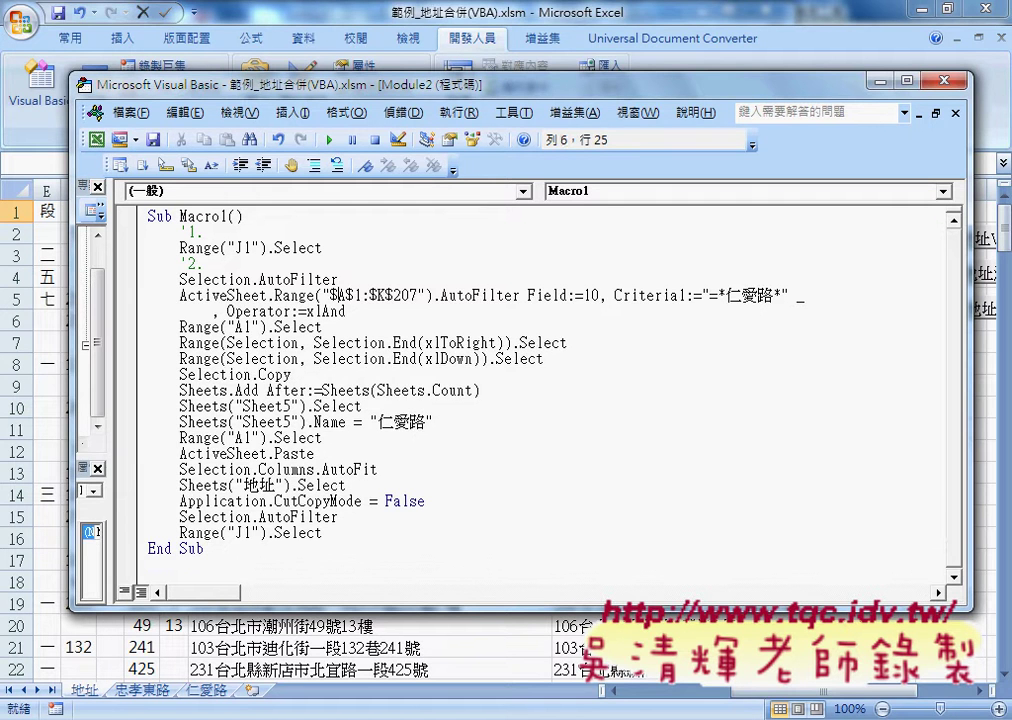
key(Down)
key(End)
key(Return)
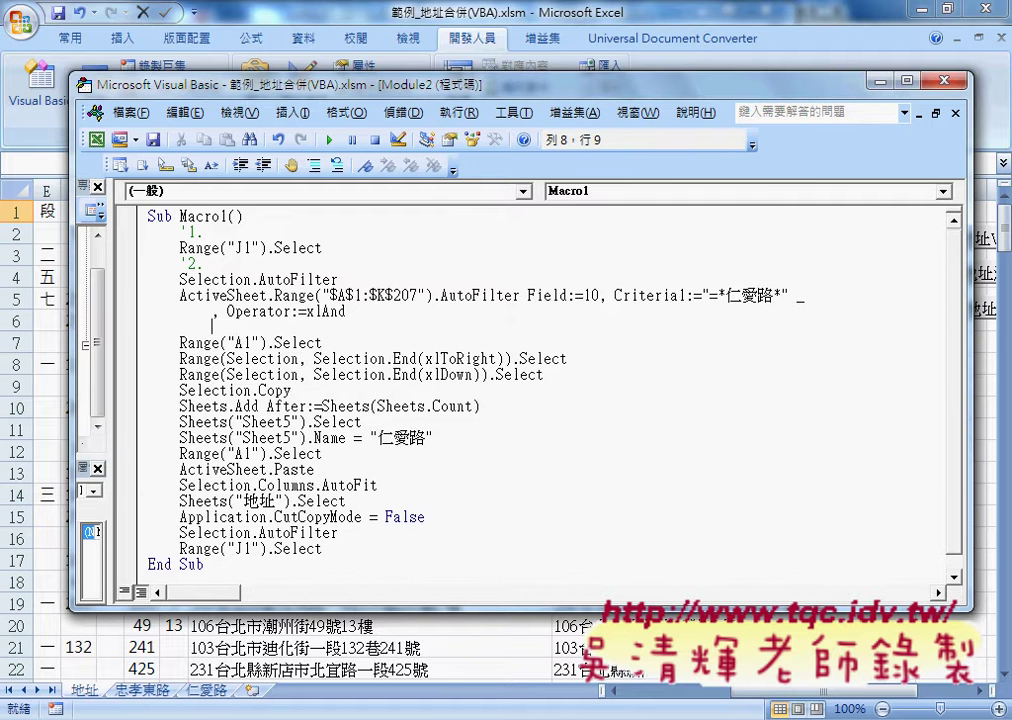
key(BackSpace)
key(BackSpace)
key(BackSpace)
text(')
text(.)
key(Left)
text(3)
click(205, 358)
key(Down)
key(End)
key(Return)
text('4.)
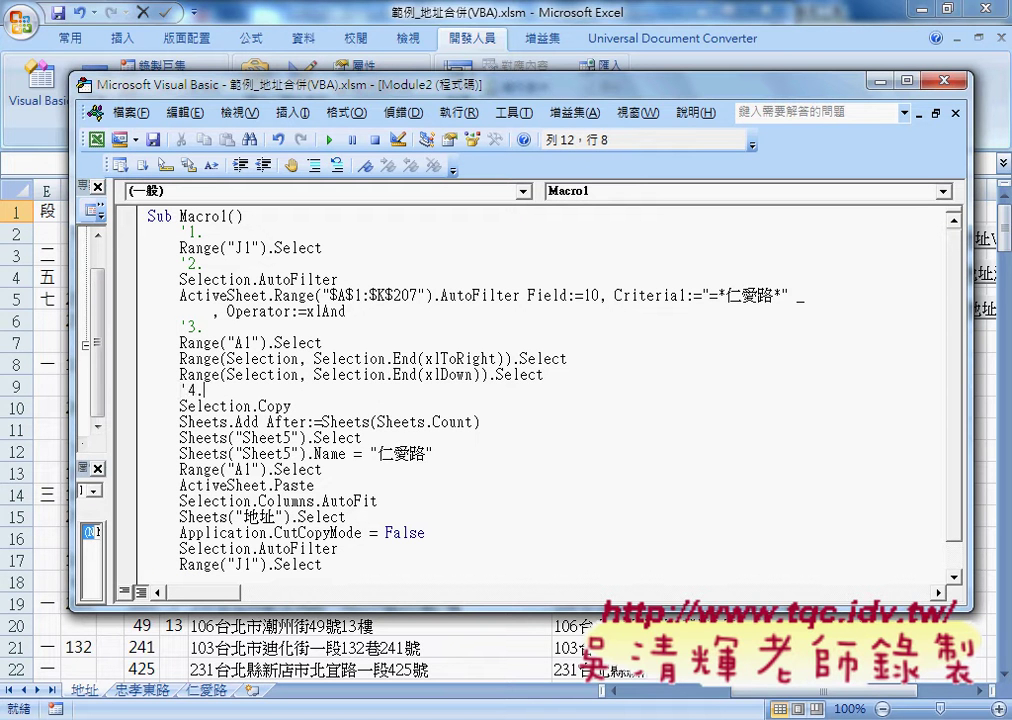
Add step comments '5. through '9. before the copy, new-sheet, paste, AutoFit and filter-clearing statements
key(Down)
key(End)
key(Return)
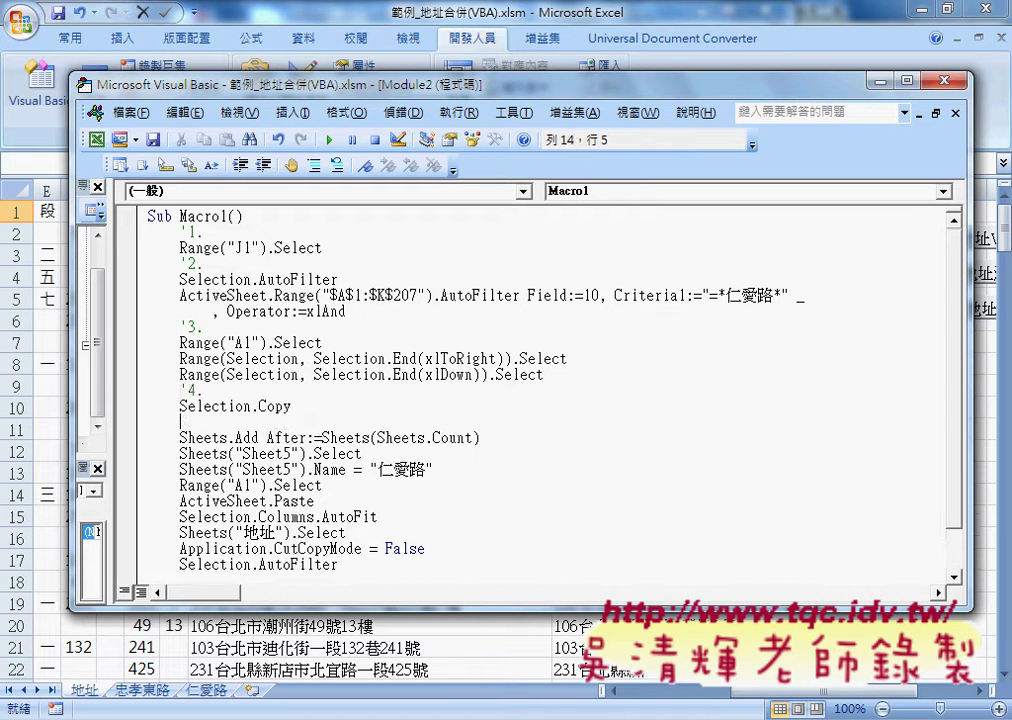
text('5.)
key(Down)
key(Down)
key(Down)
key(End)
key(Return)
text(')
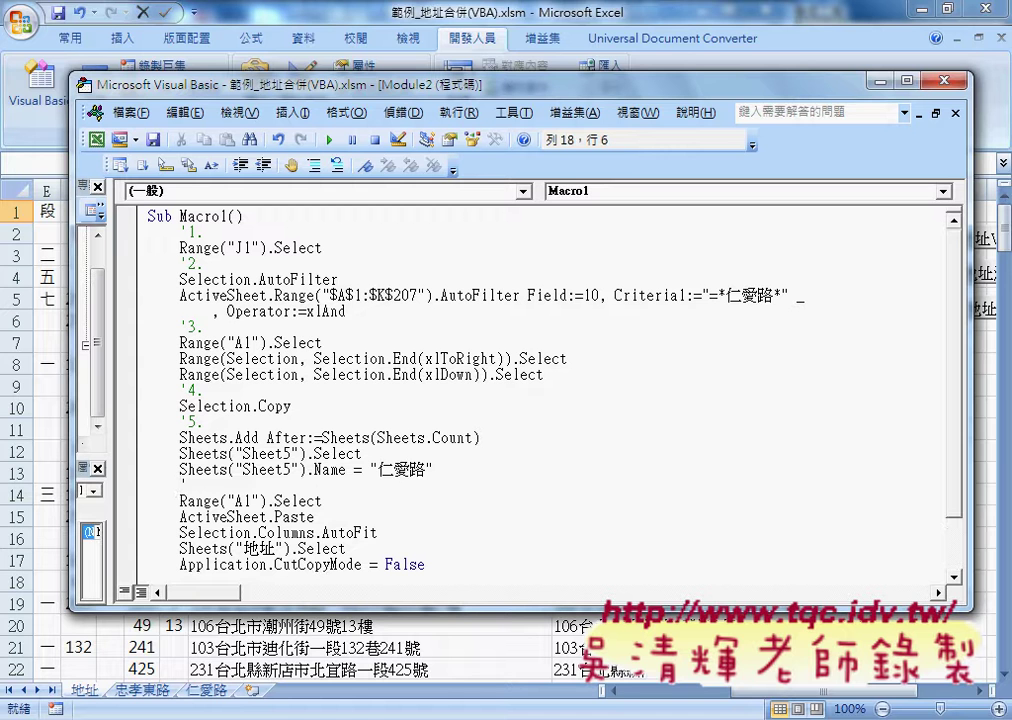
text(6.)
key(Down)
key(Down)
key(Right)
key(Right)
key(Right)
key(Right)
key(Right)
key(Right)
key(Right)
key(Right)
key(End)
key(Return)
text(')
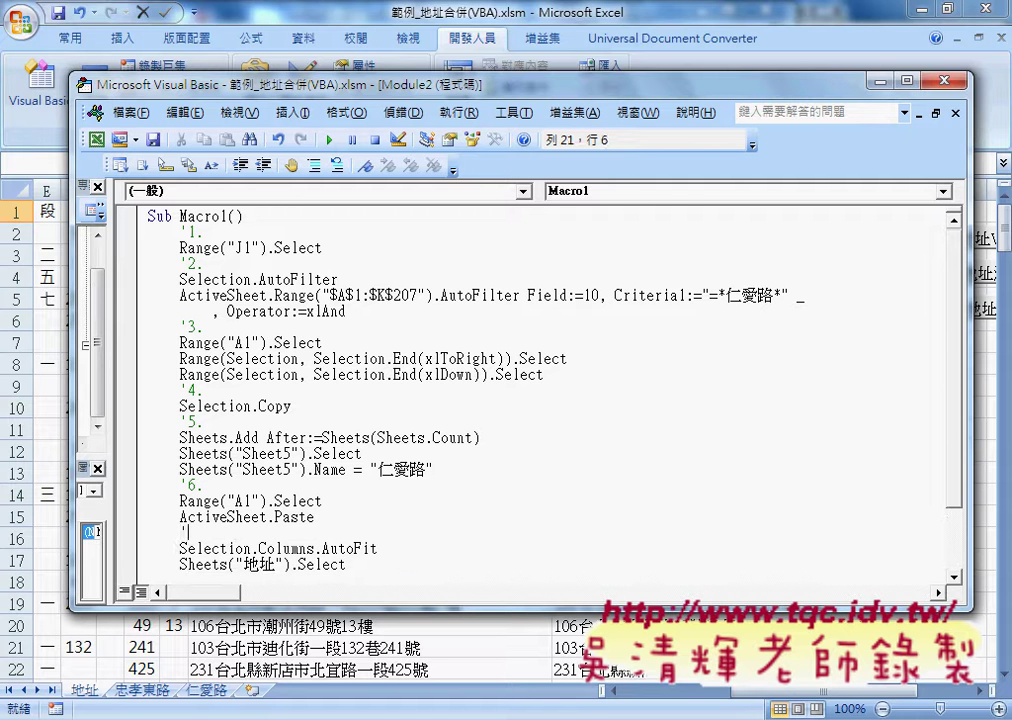
text(7)
key(Down)
key(Down)
key(Down)
key(Down)
key(Down)
key(Down)
key(Up)
key(Up)
key(Up)
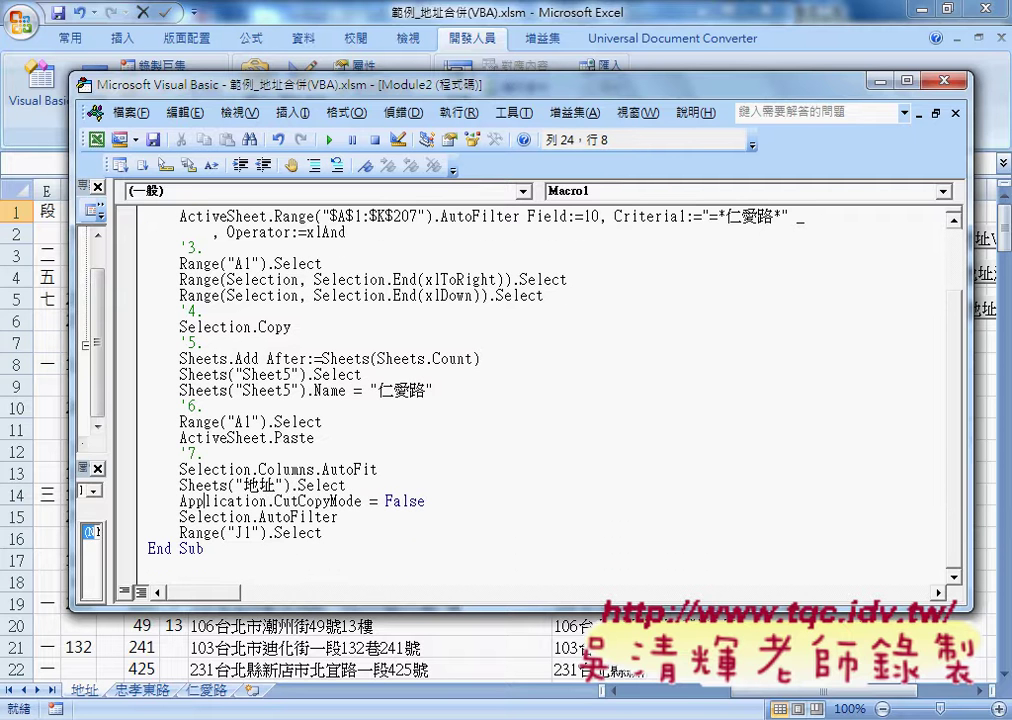
key(Up)
key(Up)
key(End)
key(Return)
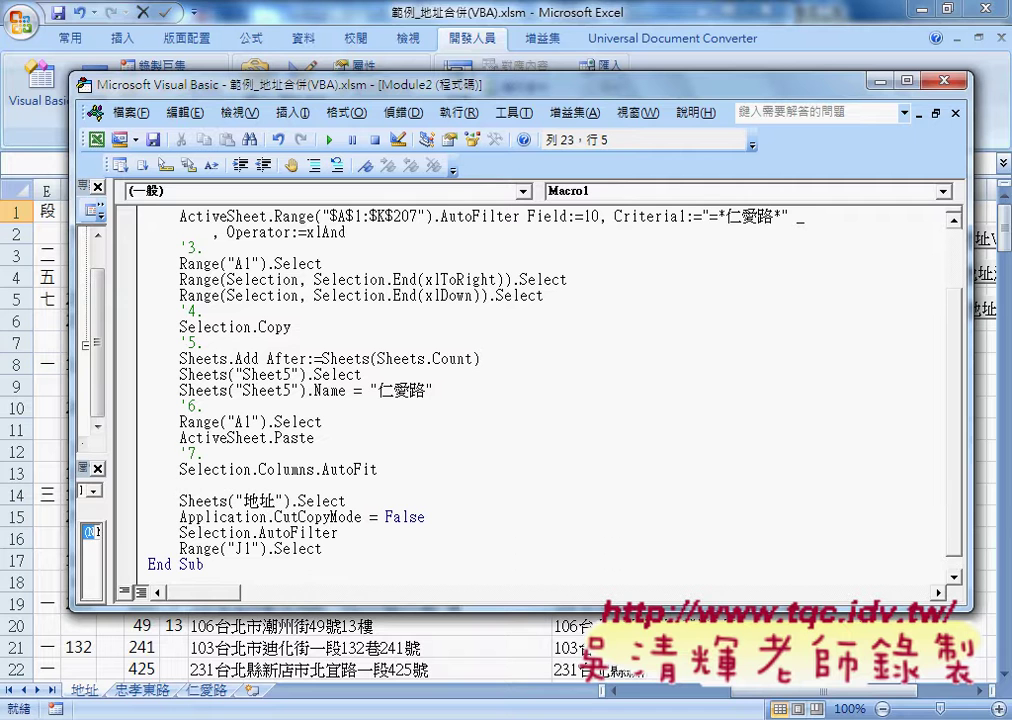
text('8.)
key(Down)
key(Down)
key(End)
key(Return)
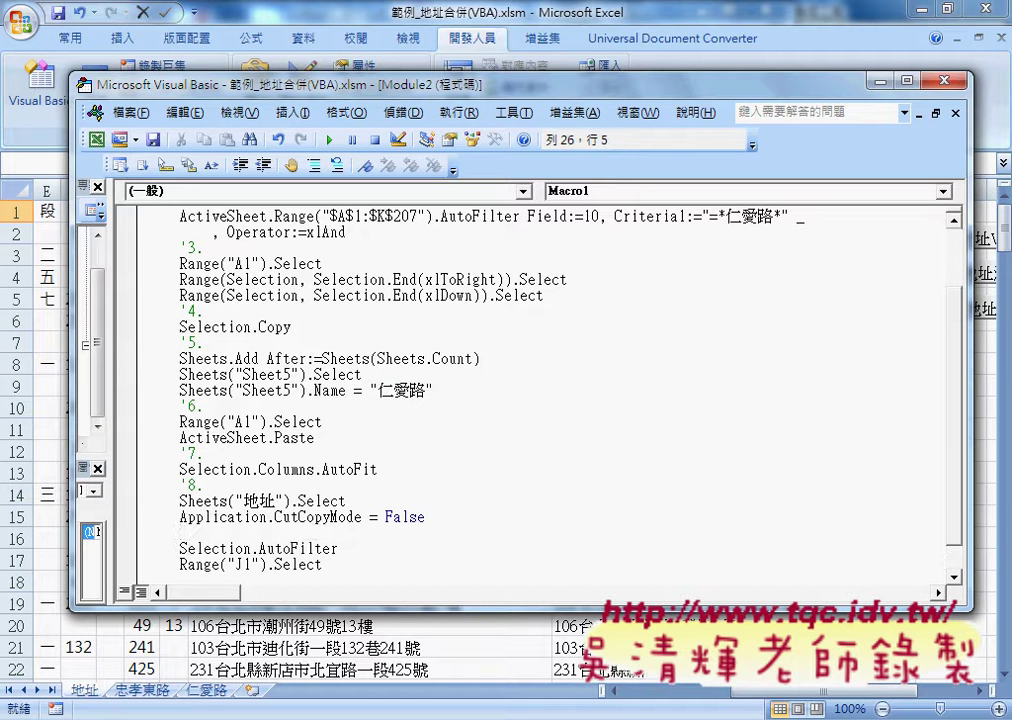
text('9.)
key(Down)
Enlarge the code window and add S = InputBox("請輸入關鍵字!!") as the first line under Sub Macro1()
drag(376, 610, 376, 685)
scroll(403, 530, up, 1)
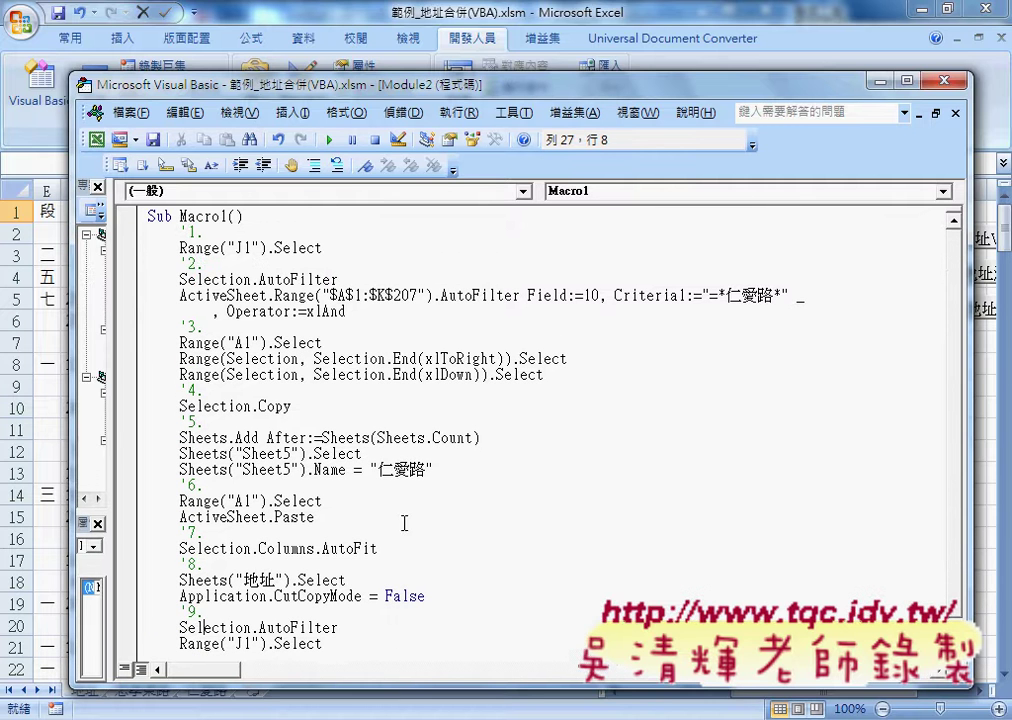
drag(494, 70, 500, 2)
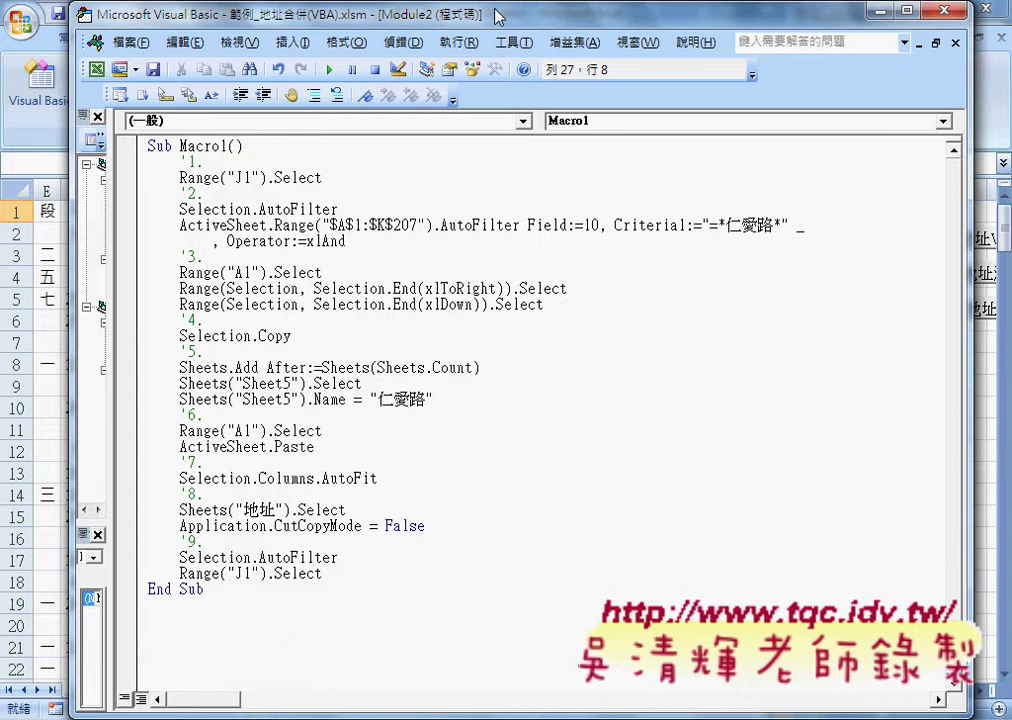
mouse_move(498, 16)
mouse_down()
mouse_move(527, 40)
mouse_move(497, 44)
mouse_up()
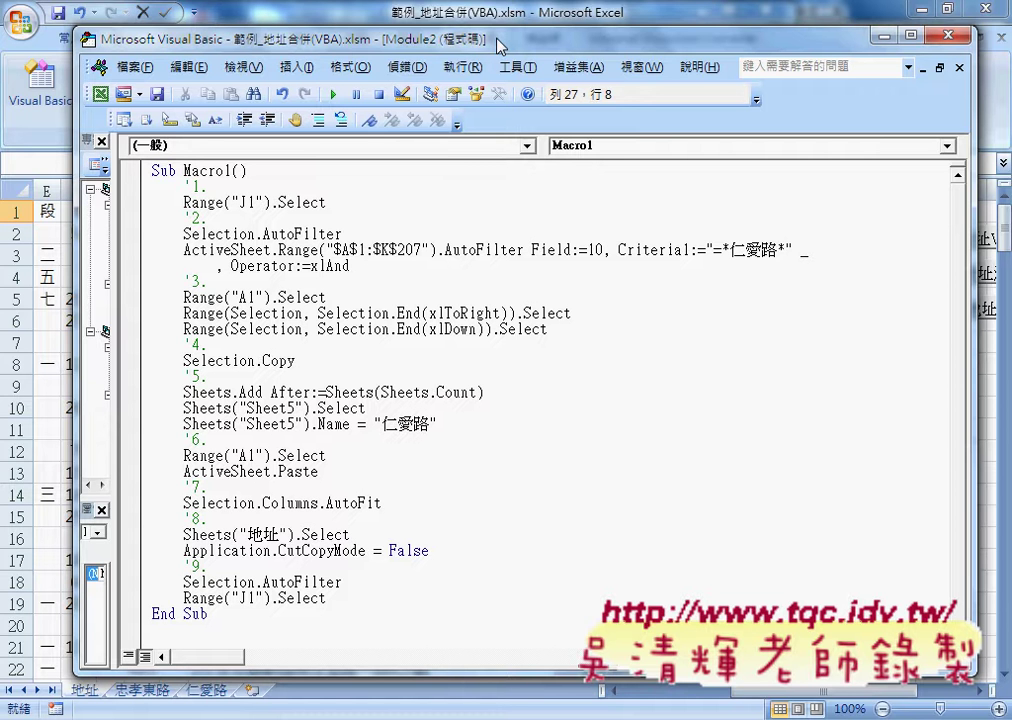
click(312, 168)
key(Return)
key(Tab)
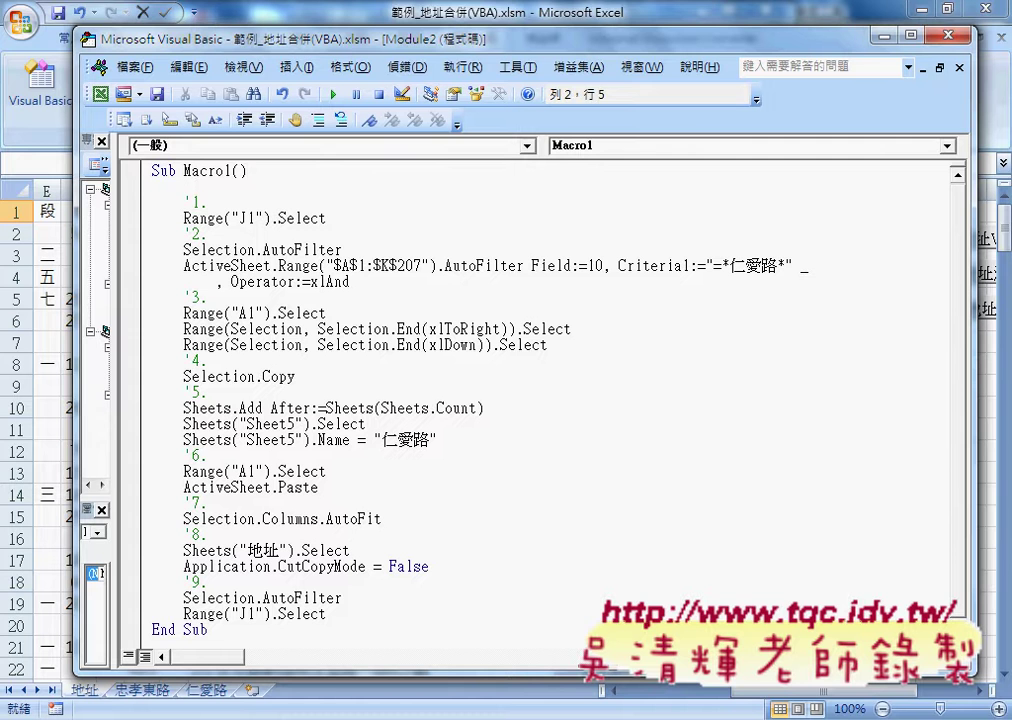
text(S)
text(=i)
text(npu)
text(tbo)
text(x()
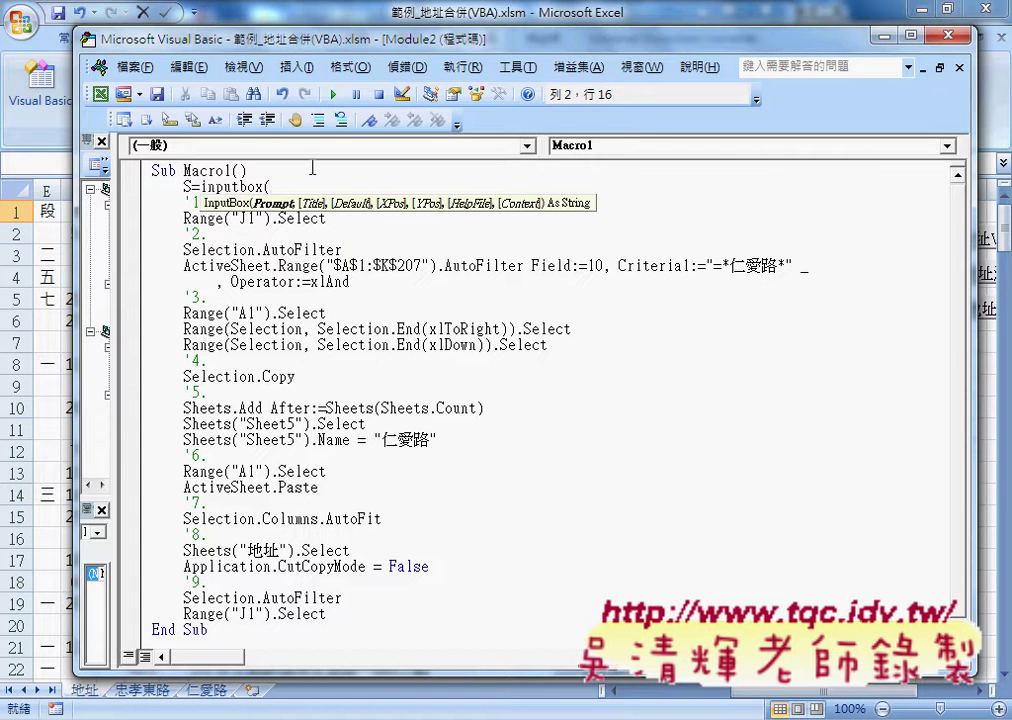
text("")
text())
key(Left)
key(Left)
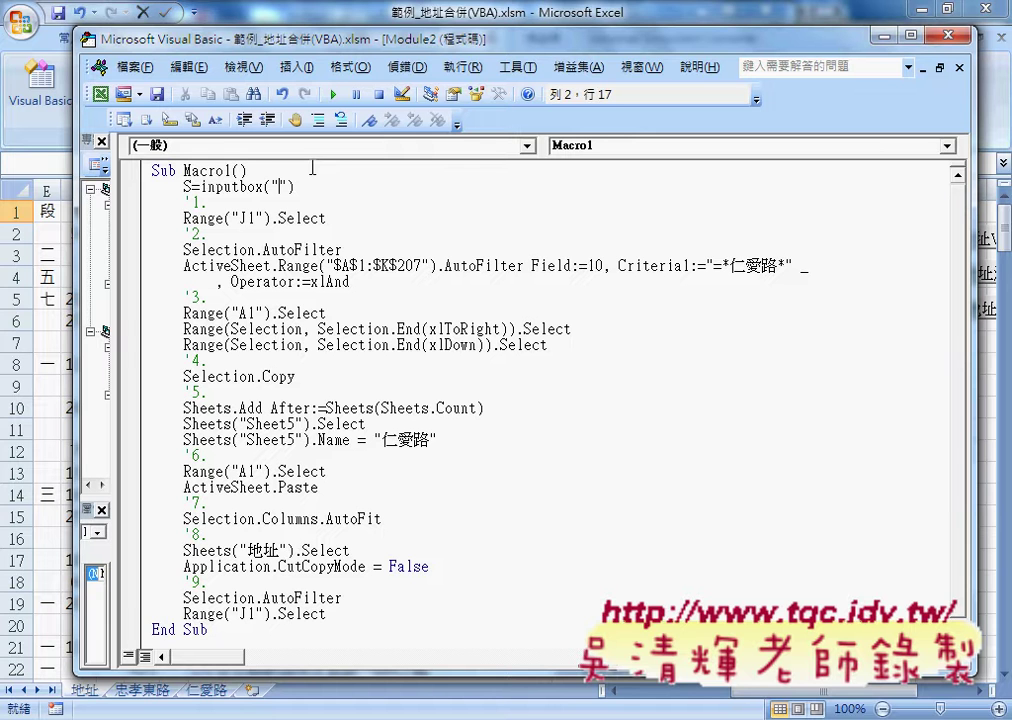
text(ㄑㄧ請輸)
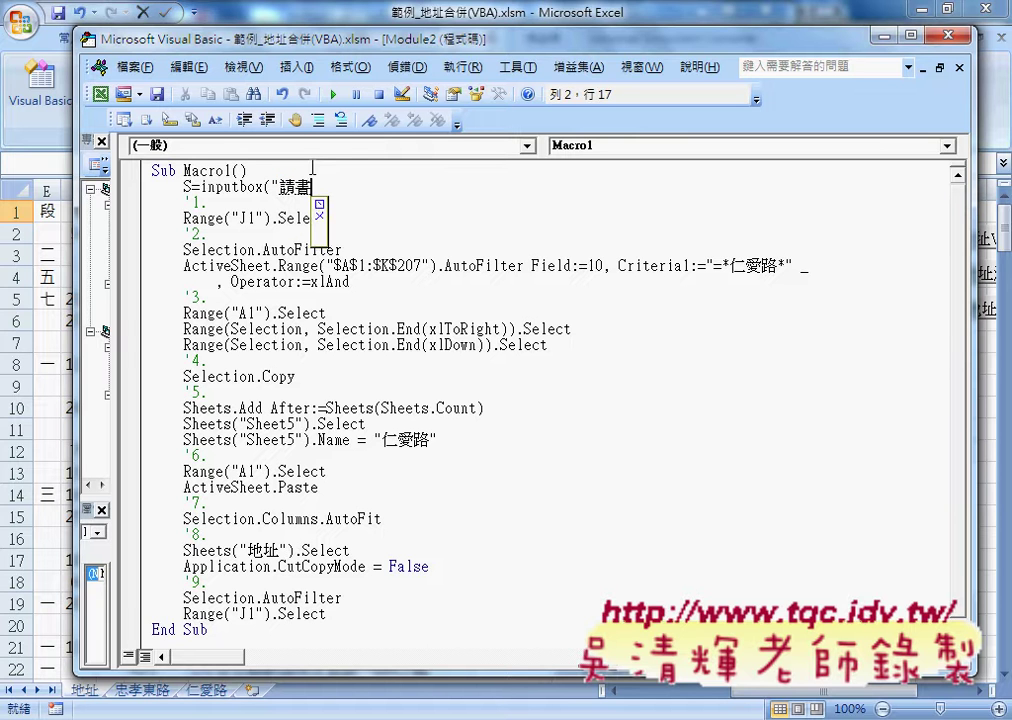
text(入關)
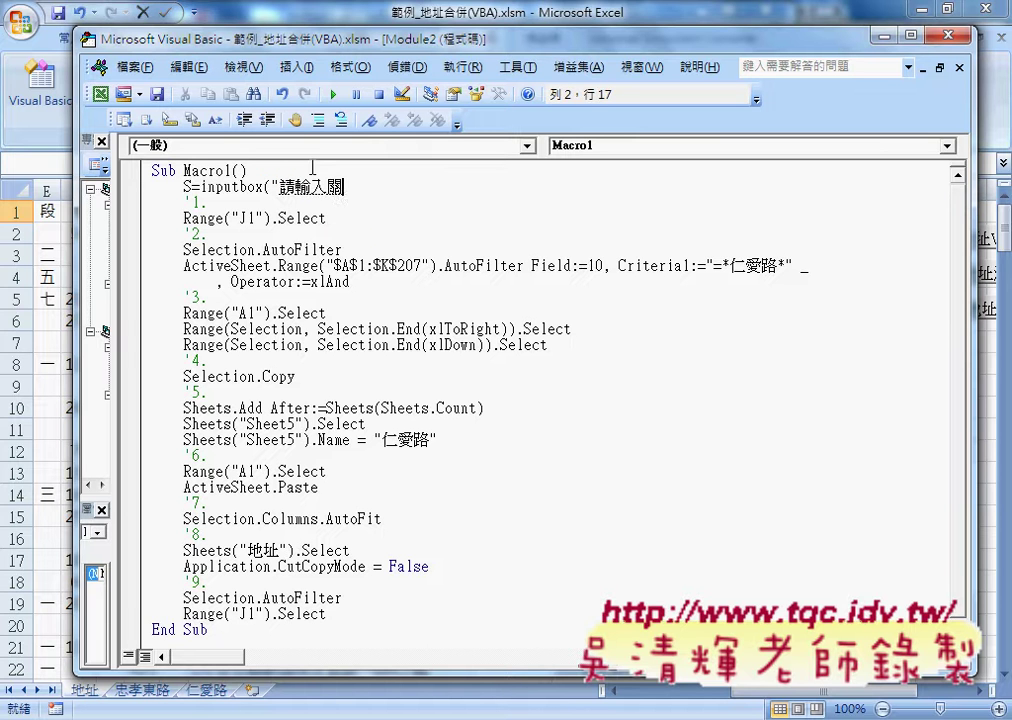
text(鍵字)
text(!!"))
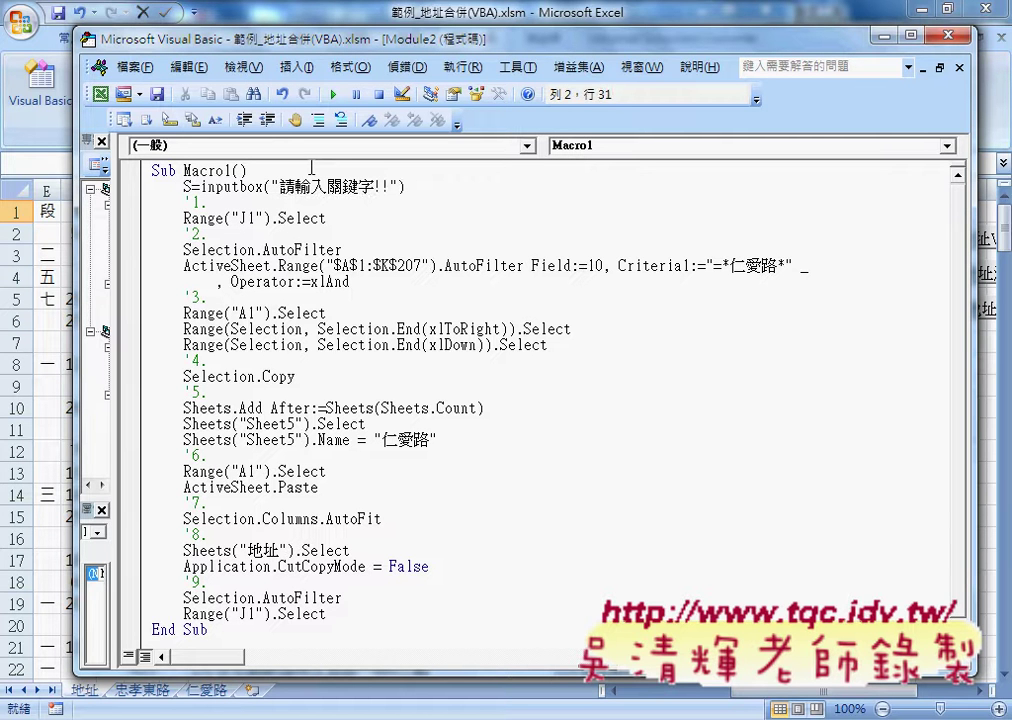
click(313, 168)
drag(216, 187, 341, 188)
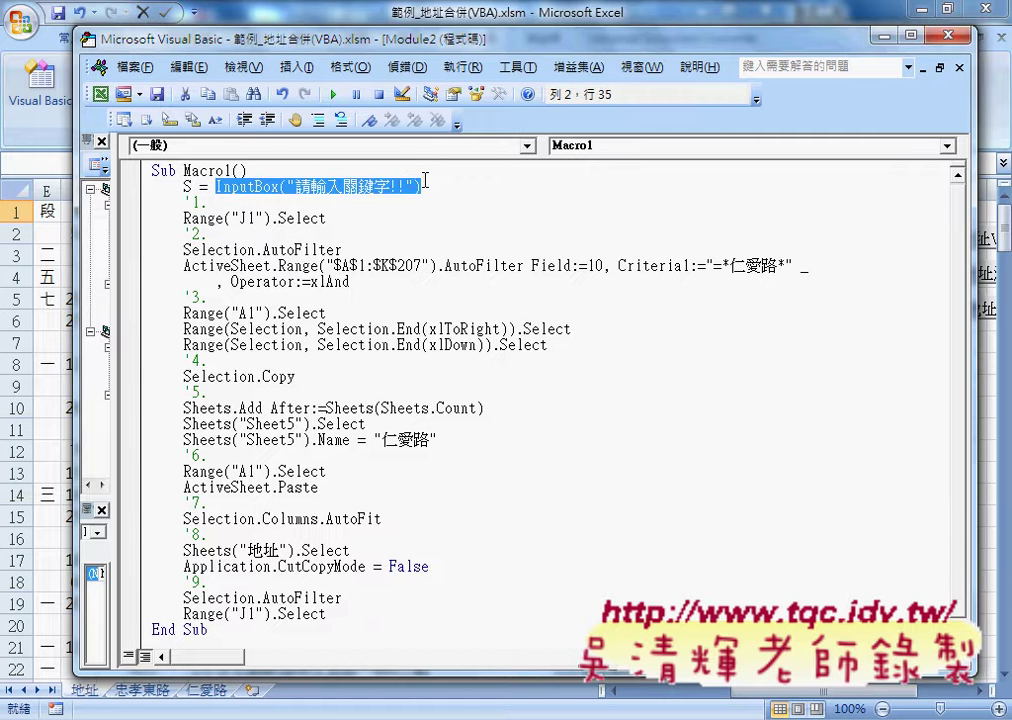
Replace 仁愛路 in the AutoFilter Criteria1 so it reads "=*" & S & "*"
drag(192, 187, 184, 187)
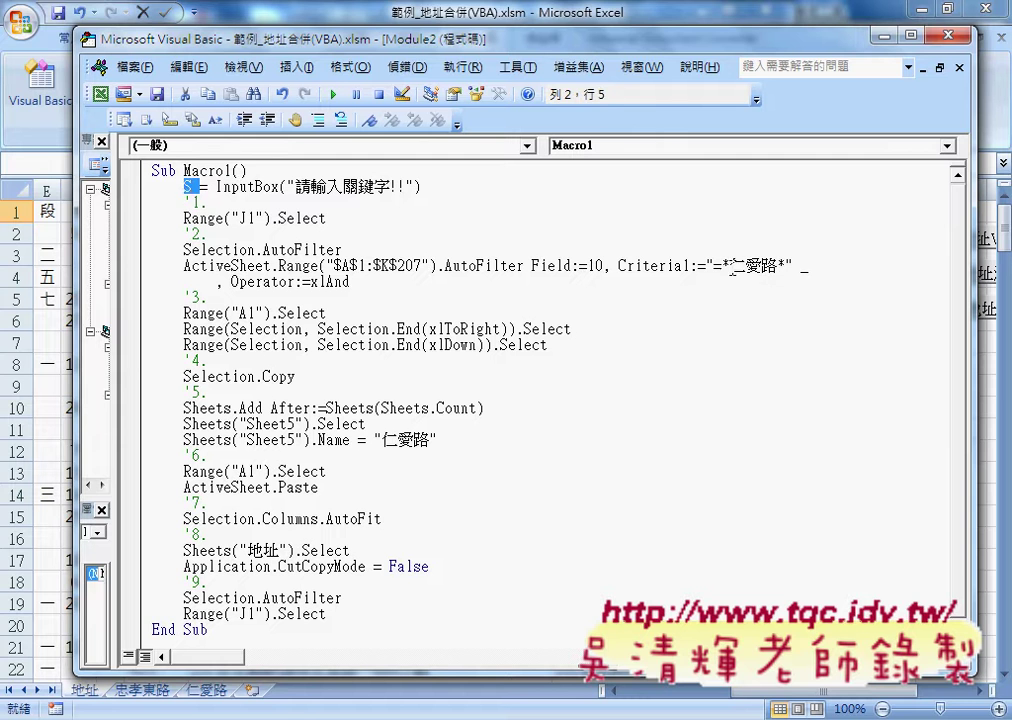
drag(730, 266, 778, 266)
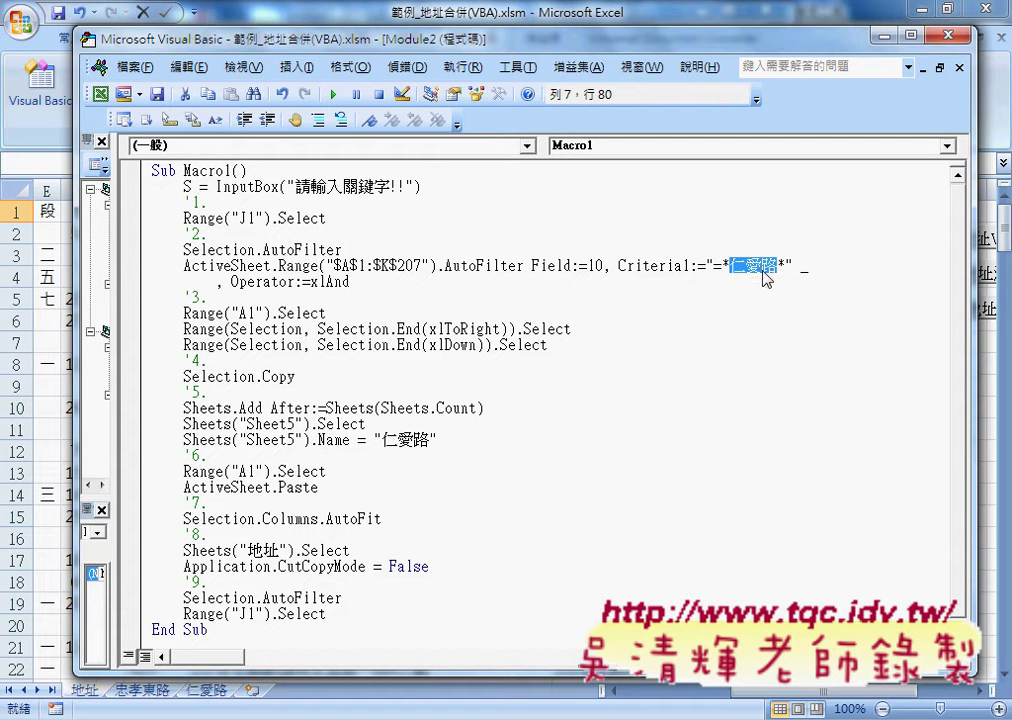
text("")
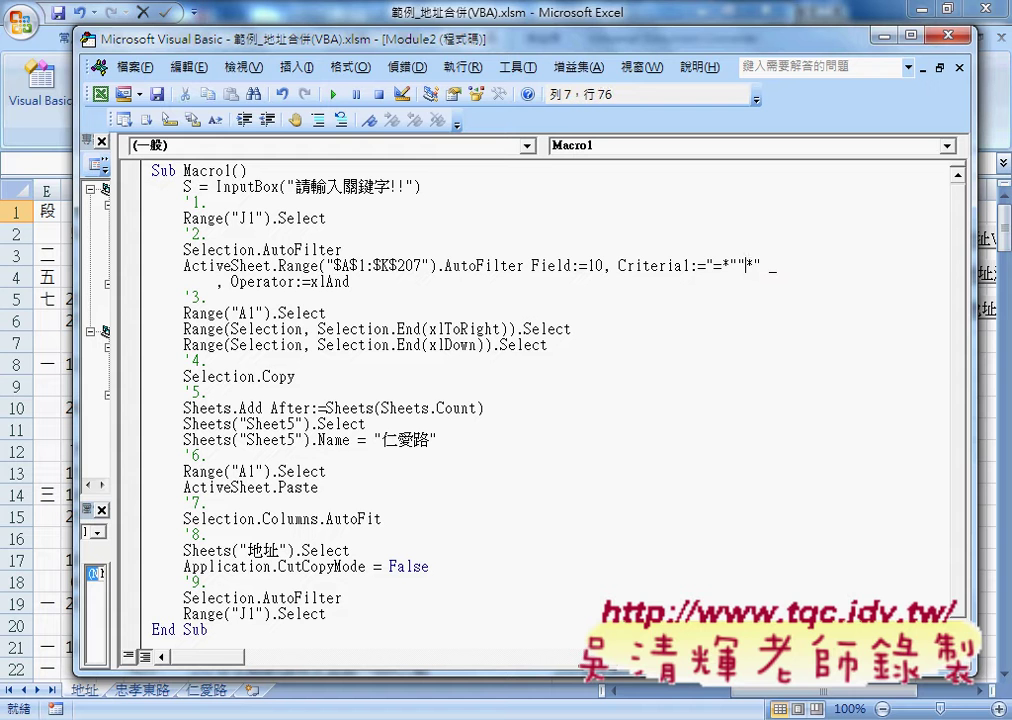
key(Left)
text(&&)
key(Left)
text(S)
key(Left)
key(Left)
key(Right)
key(Right)
key(Right)
mouse_move(731, 266)
mouse_down()
mouse_move(762, 266)
mouse_move(774, 290)
mouse_up()
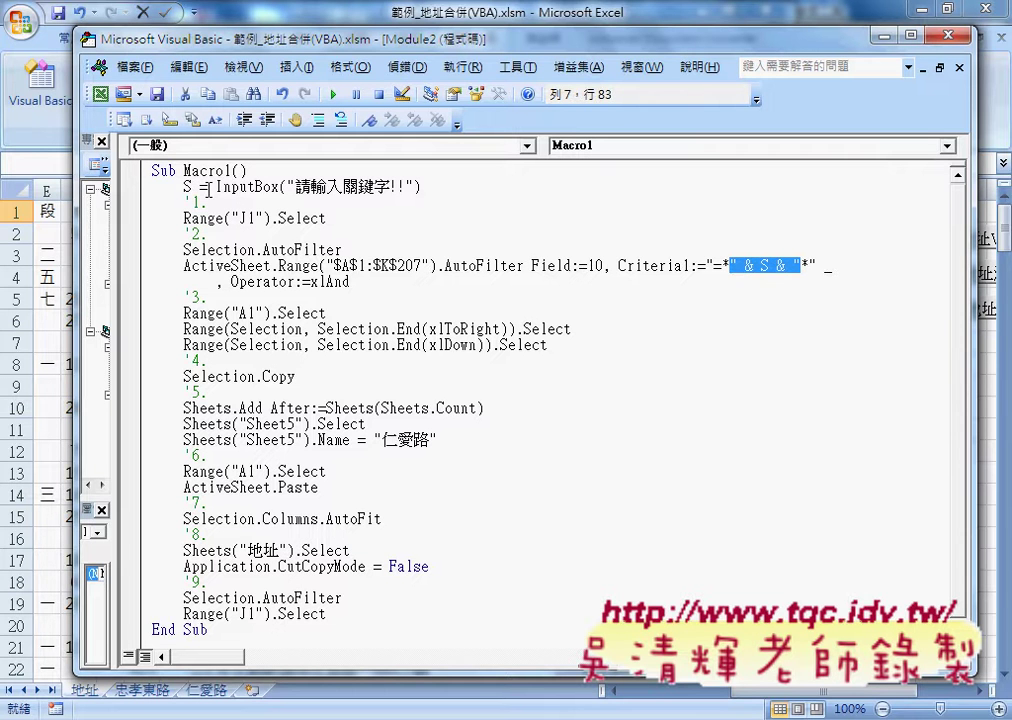
double_click(766, 265)
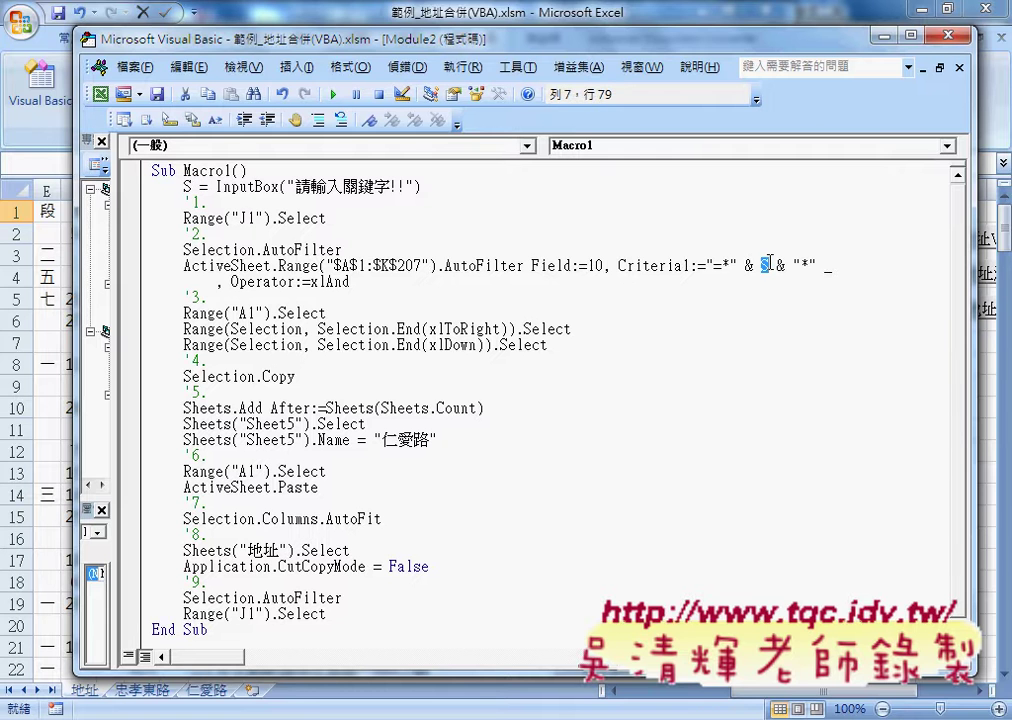
drag(618, 266, 686, 266)
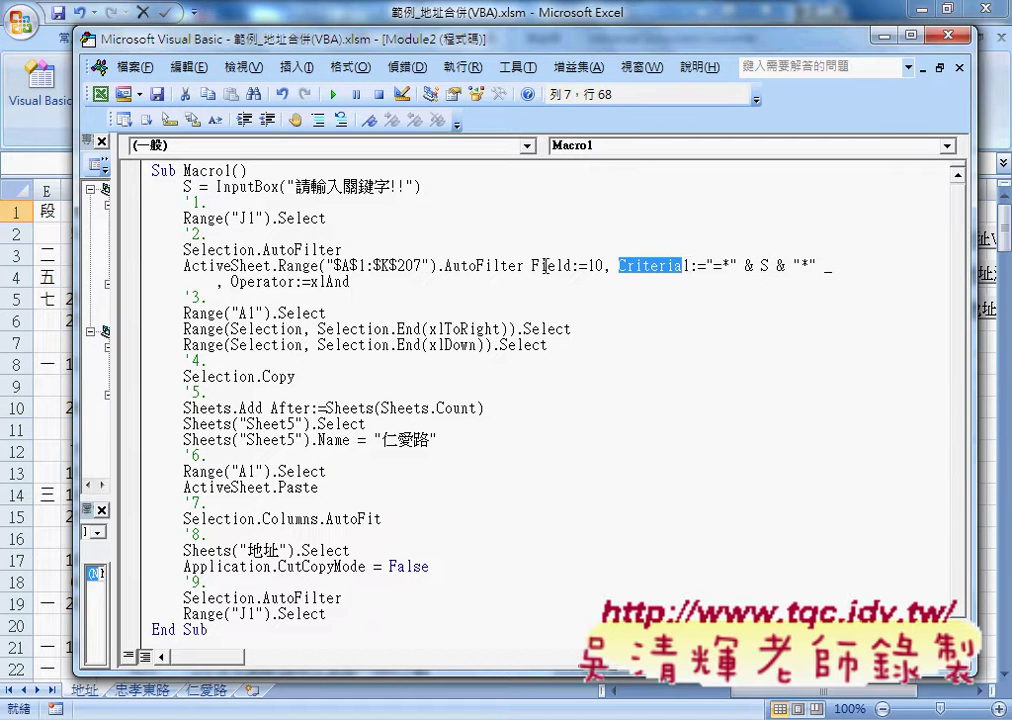
drag(531, 265, 571, 265)
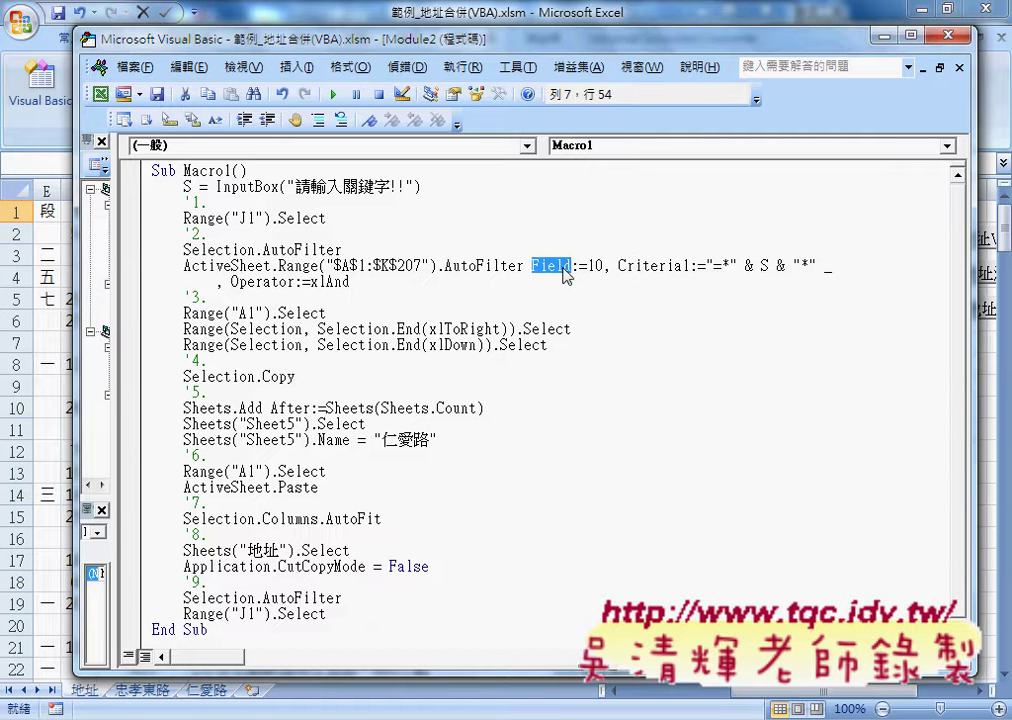
drag(604, 266, 588, 266)
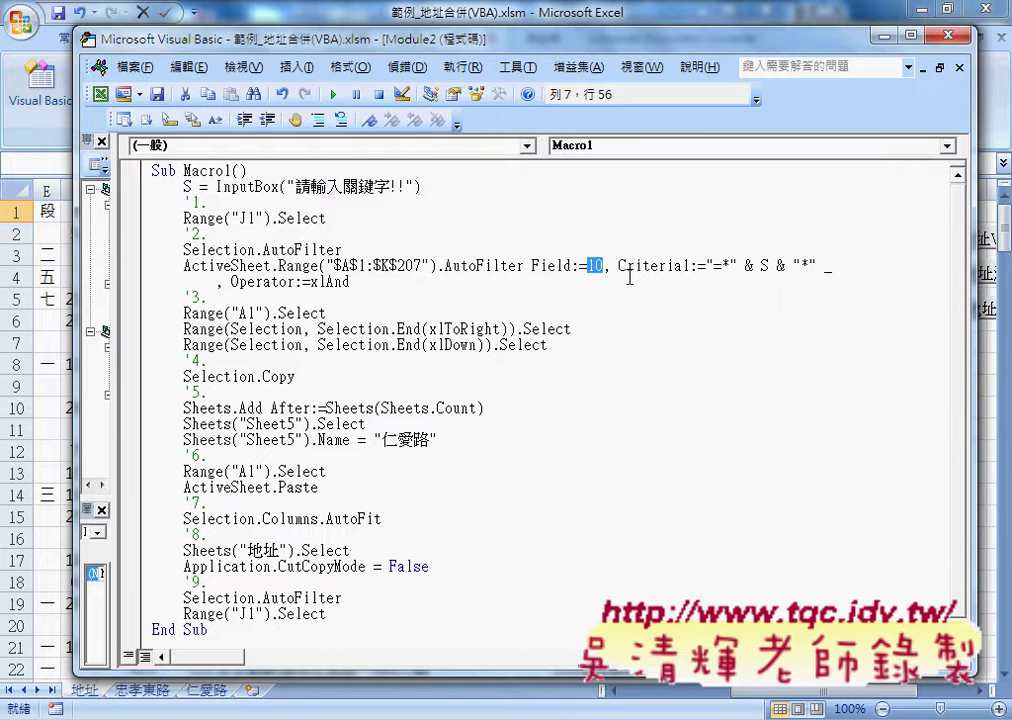
scroll(537, 300, down, 1)
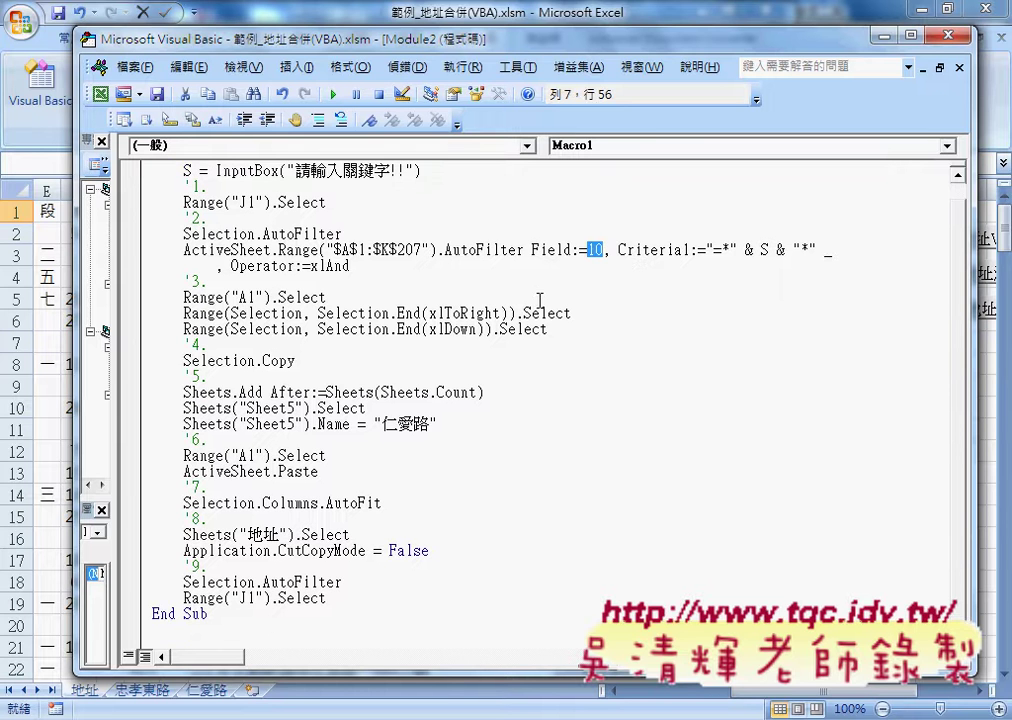
drag(231, 266, 351, 266)
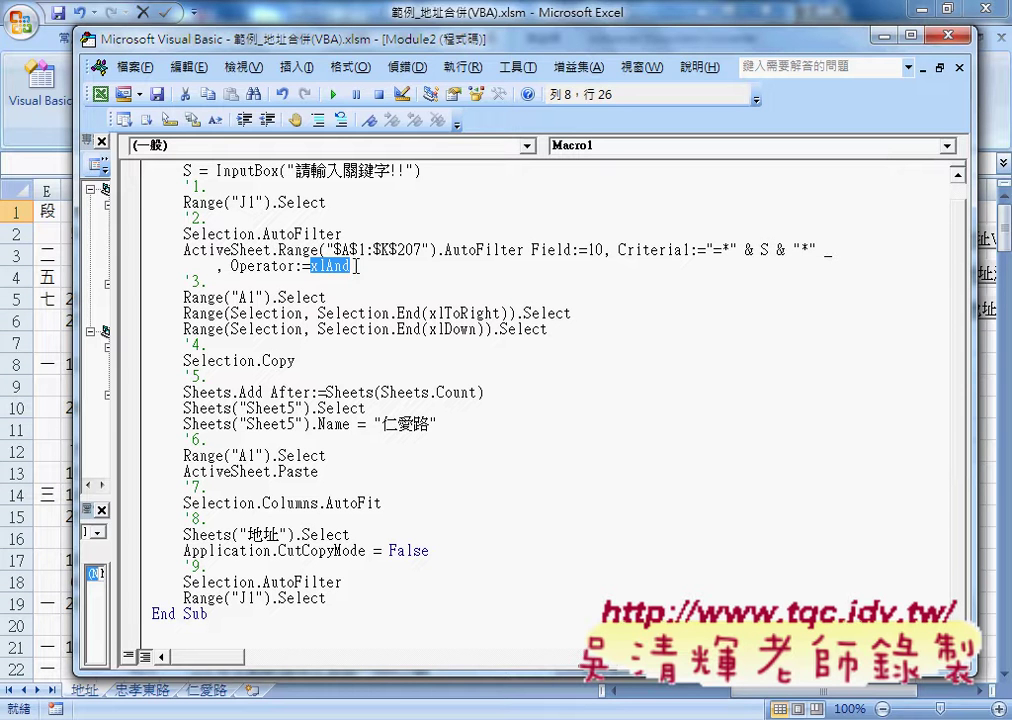
click(279, 297)
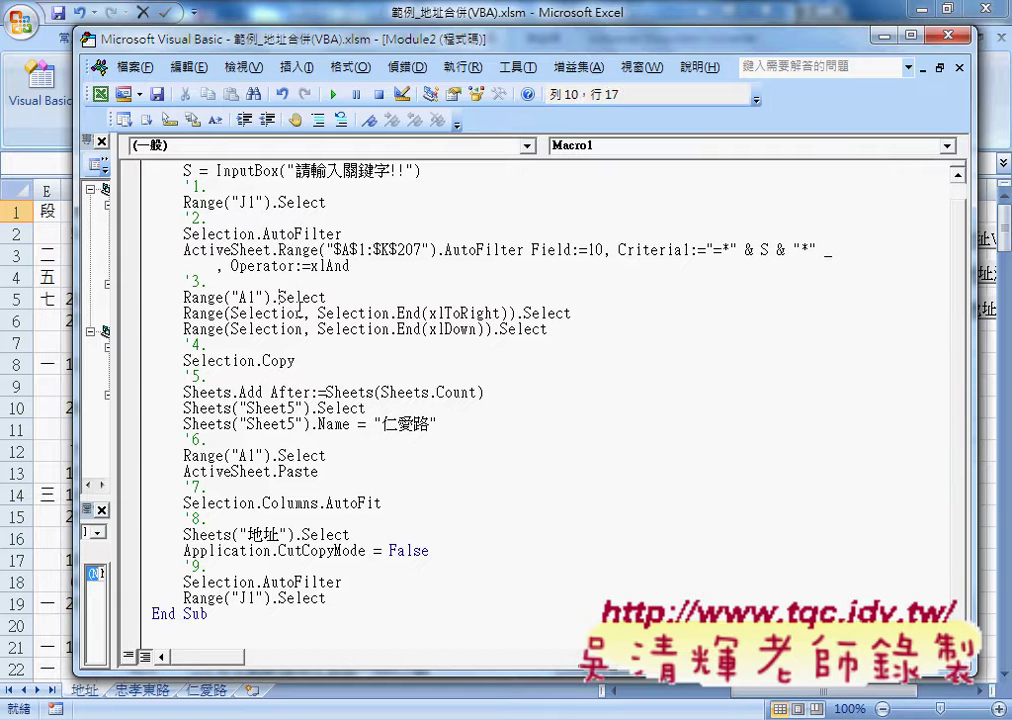
click(341, 313)
click(318, 329)
click(549, 313)
drag(428, 313, 486, 313)
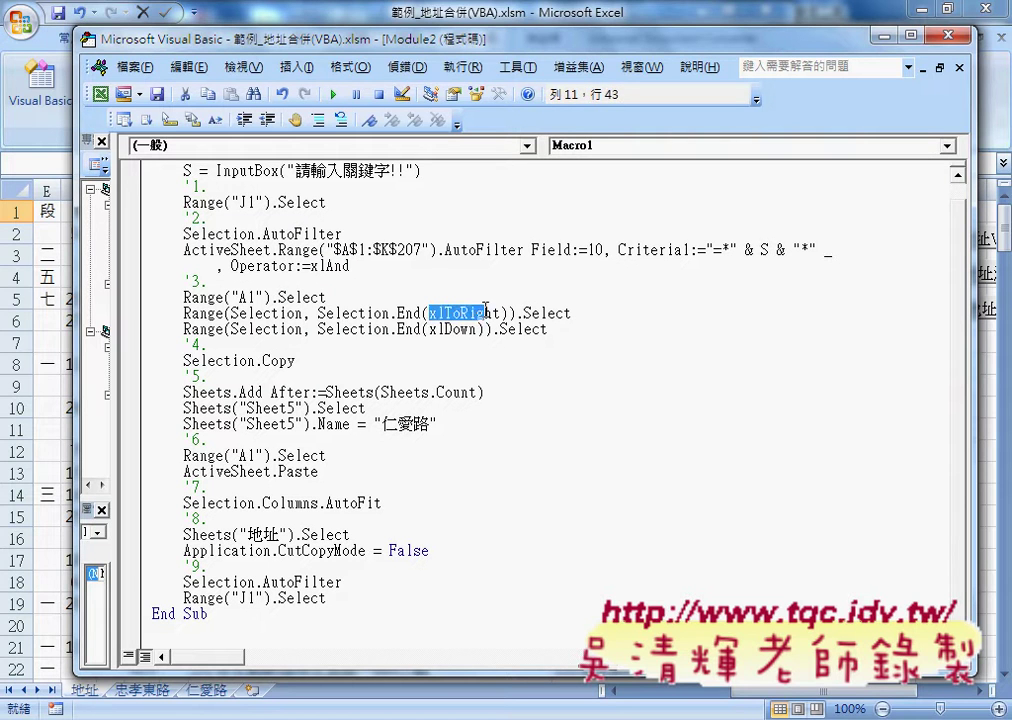
drag(429, 329, 484, 330)
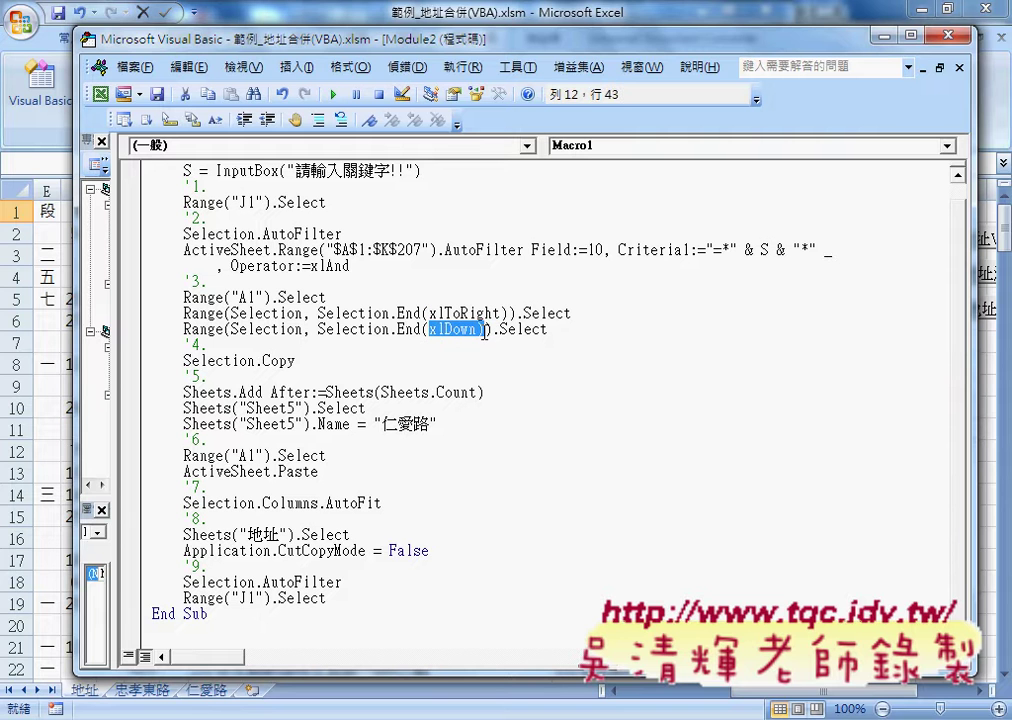
click(265, 360)
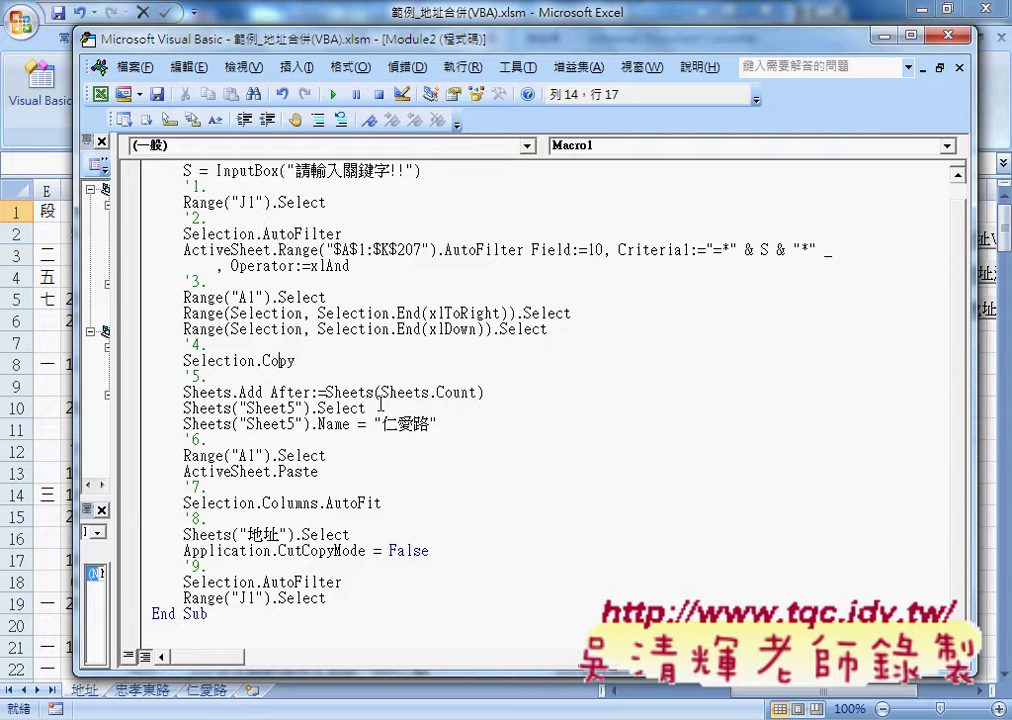
mouse_move(484, 392)
mouse_down()
mouse_move(184, 392)
mouse_move(265, 392)
mouse_up()
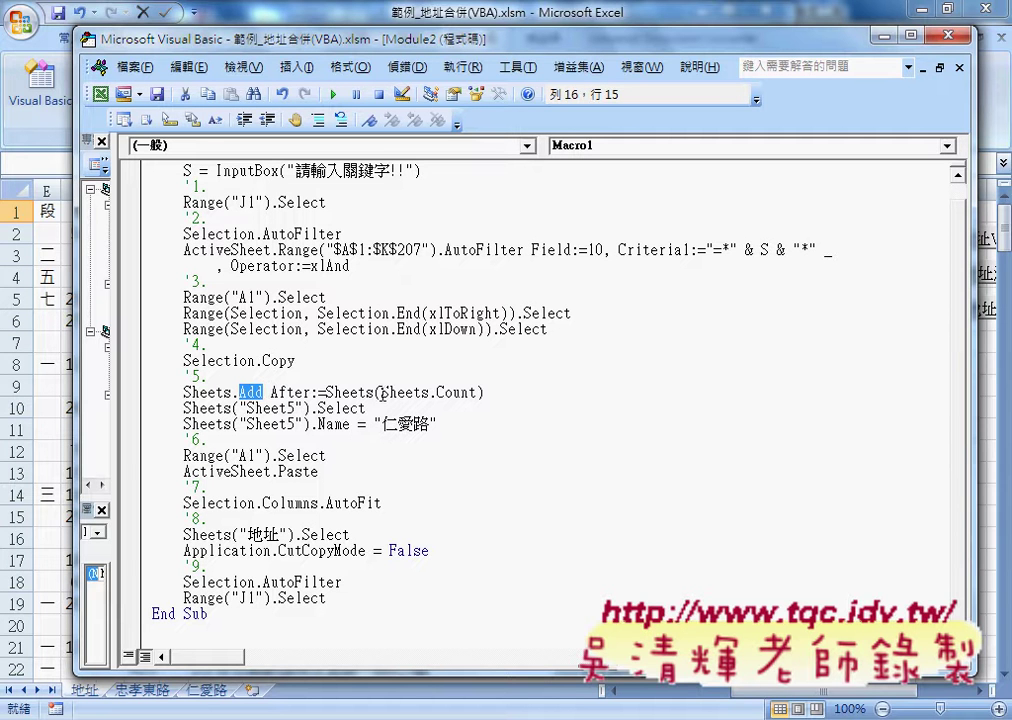
Delete the Sheets("Sheet5").Select line and replace the hard-coded name "仁愛路" with S
click(327, 392)
drag(381, 392, 477, 393)
key(ctrl+c)
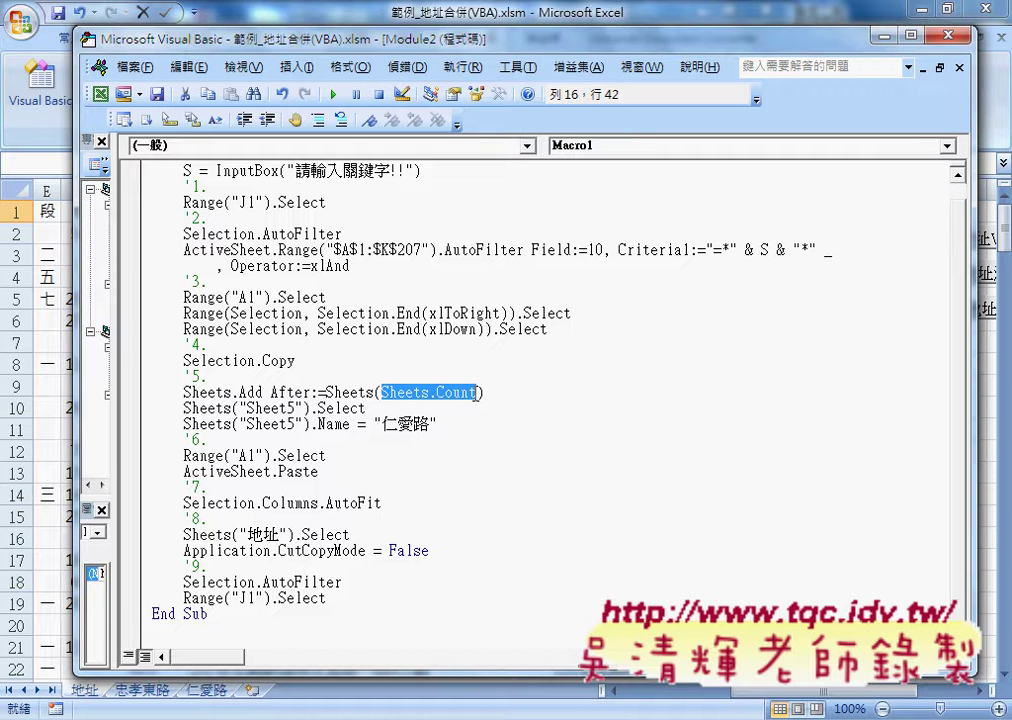
drag(400, 411, 155, 415)
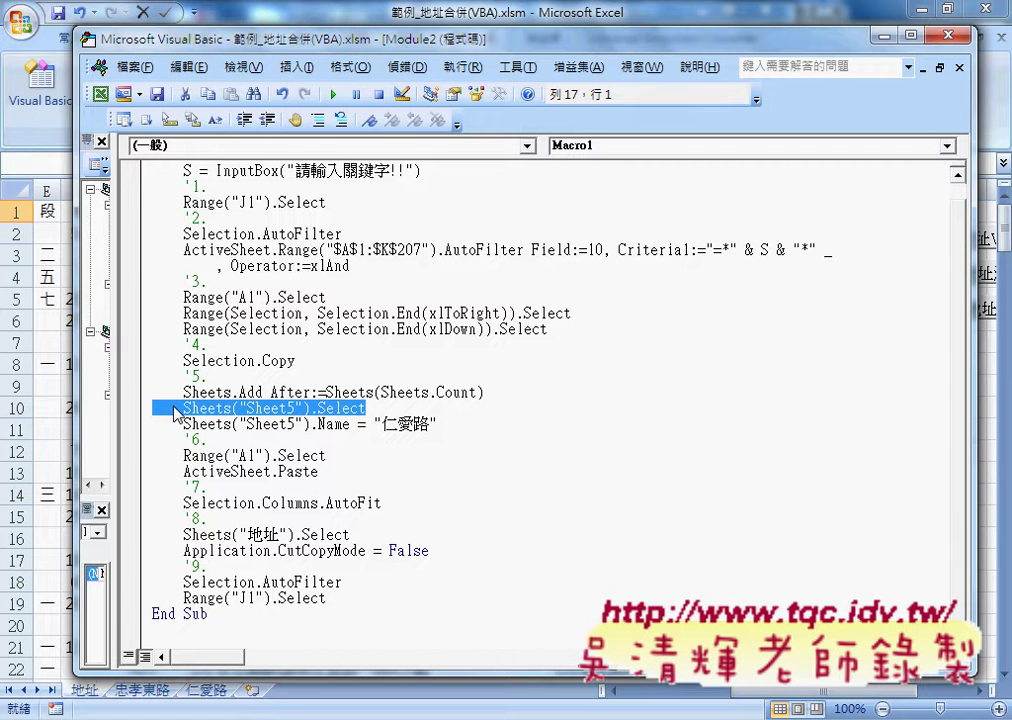
key(Delete)
key(BackSpace)
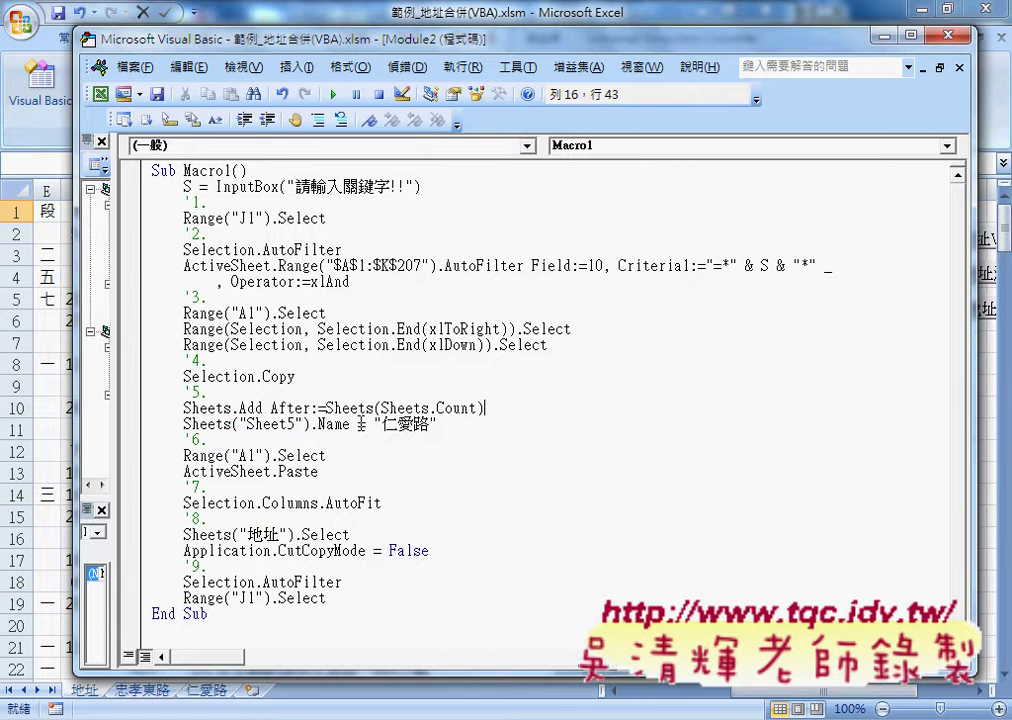
drag(375, 424, 440, 424)
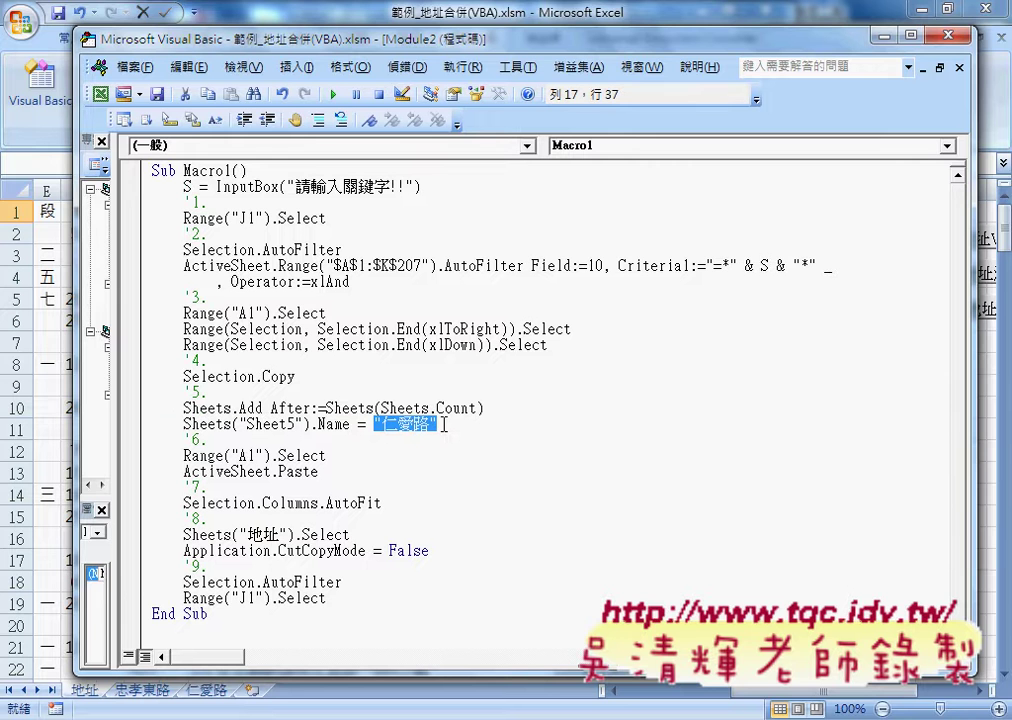
text(S)
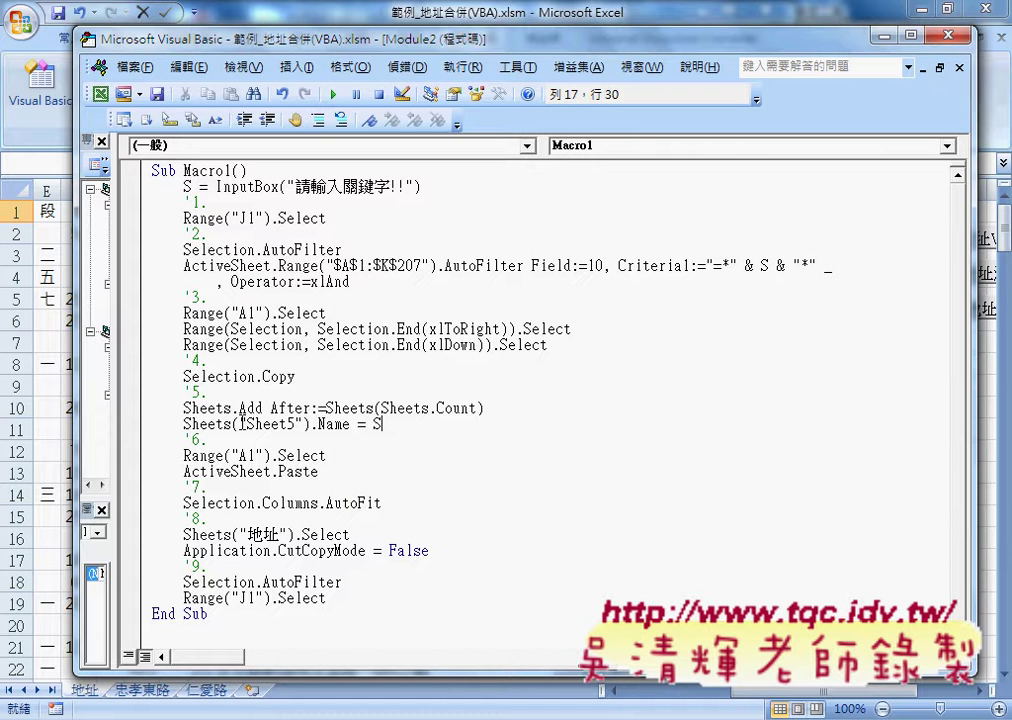
Replace "Sheet5" with Sheets.Count so the line reads Sheets(Sheets.Count).Name = S
drag(239, 424, 302, 424)
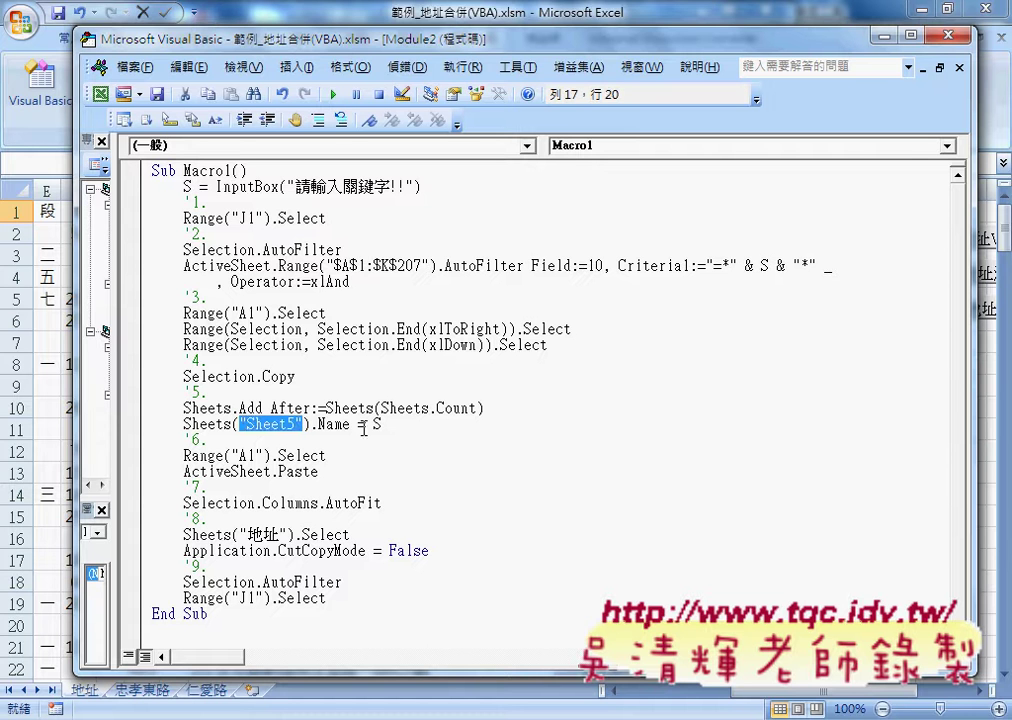
drag(381, 408, 476, 408)
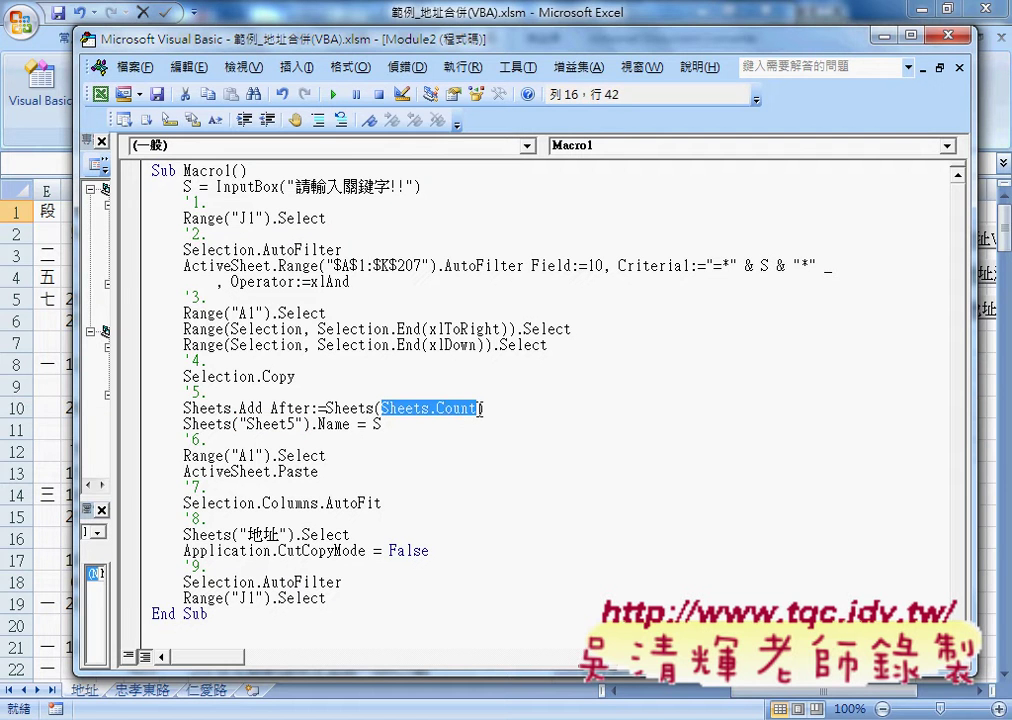
double_click(250, 424)
drag(301, 424, 238, 424)
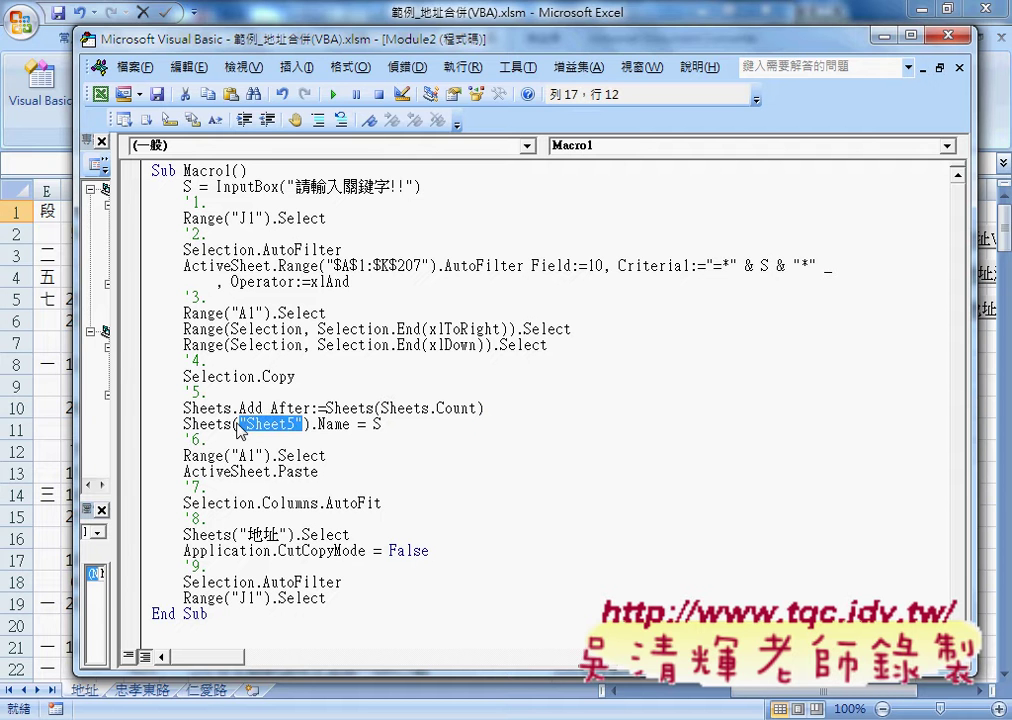
key(ctrl+v)
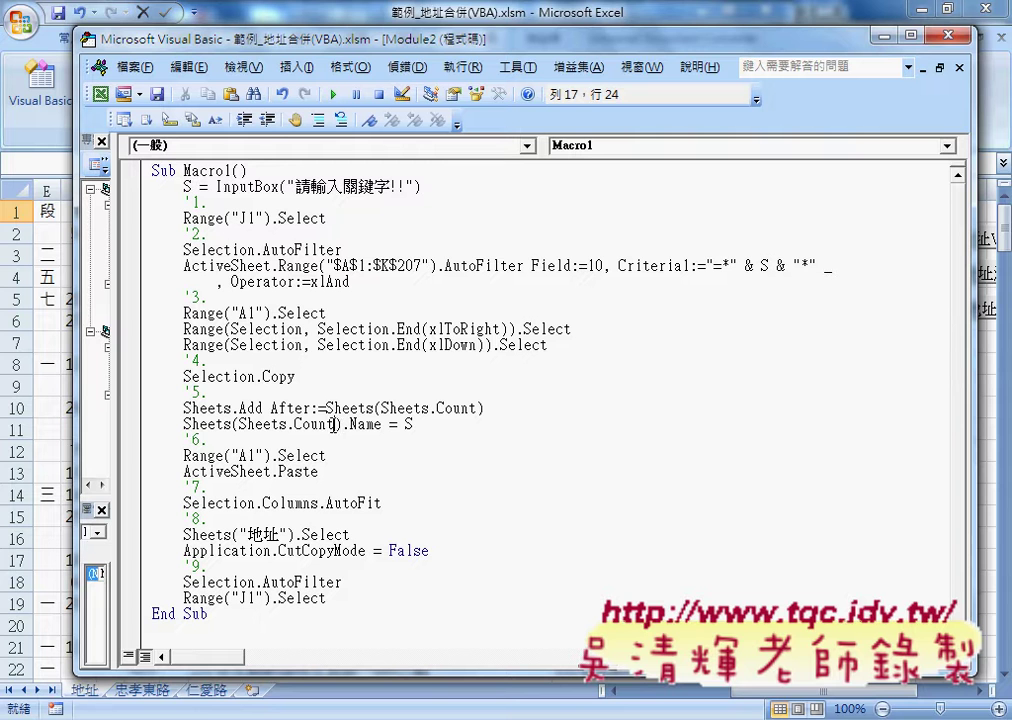
drag(335, 425, 241, 425)
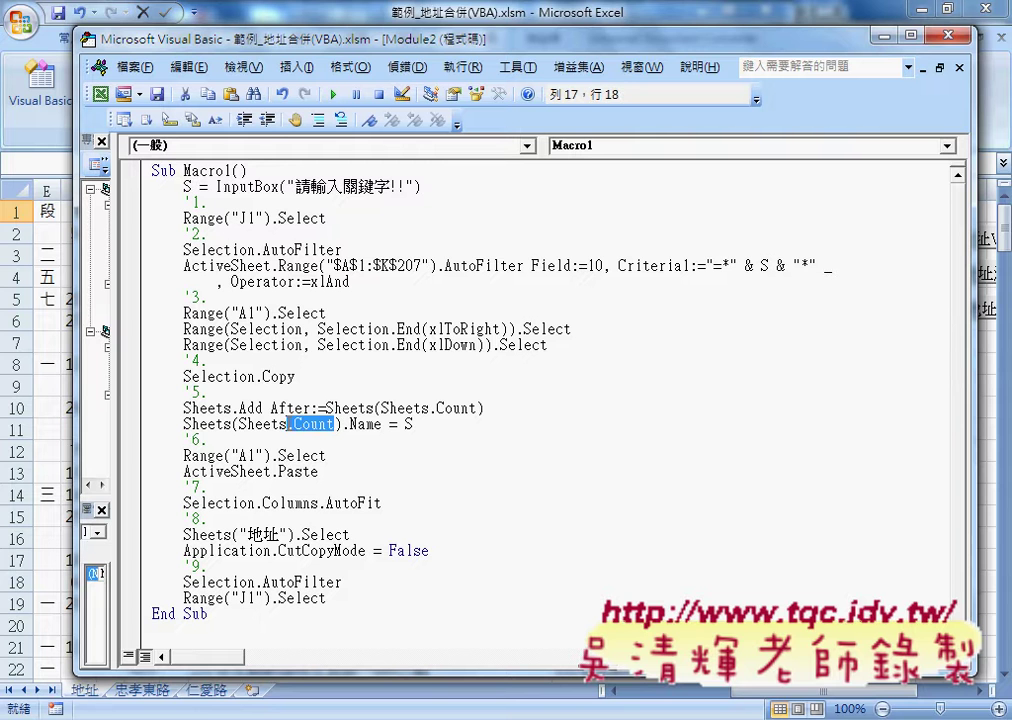
double_click(365, 425)
double_click(407, 425)
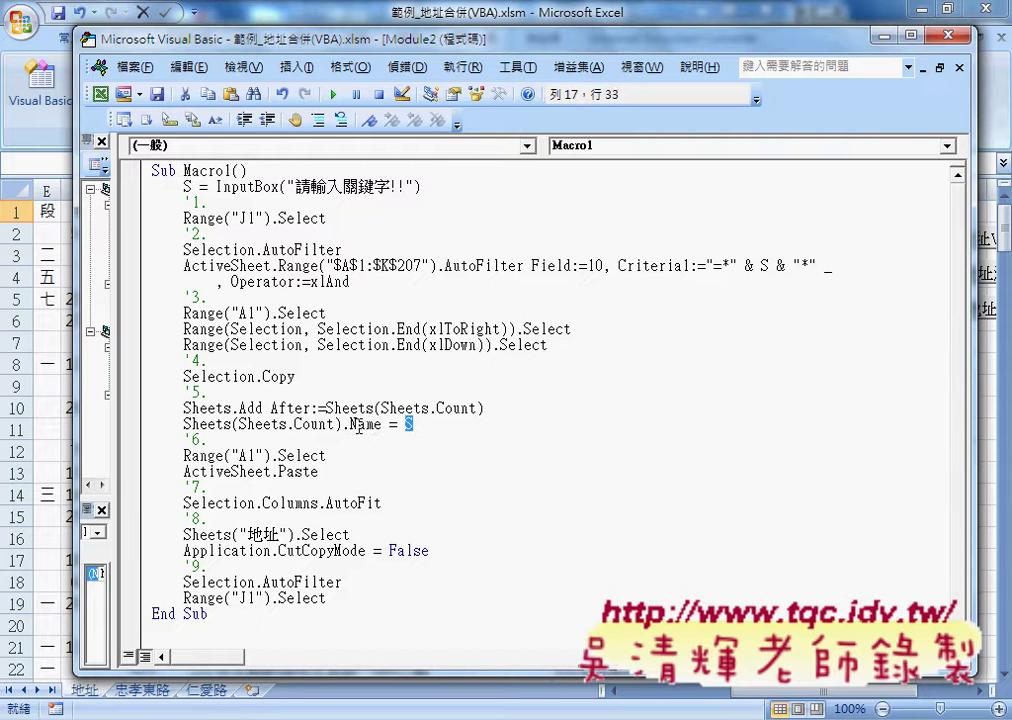
drag(342, 425, 384, 425)
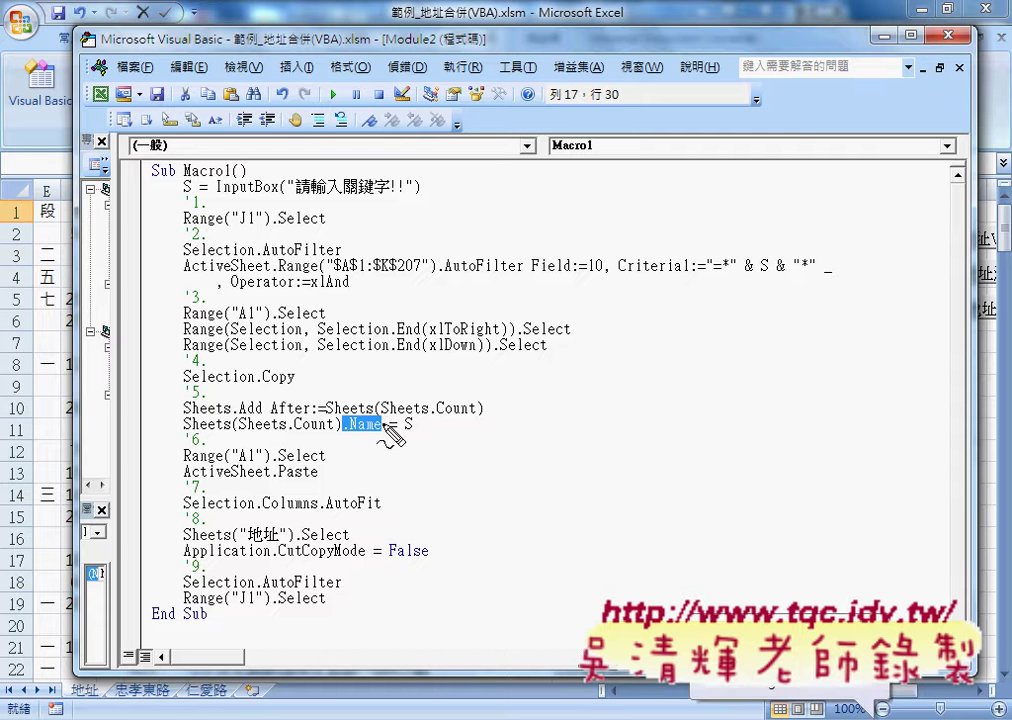
mouse_move(198, 179)
mouse_down()
mouse_move(190, 197)
mouse_move(400, 188)
mouse_up()
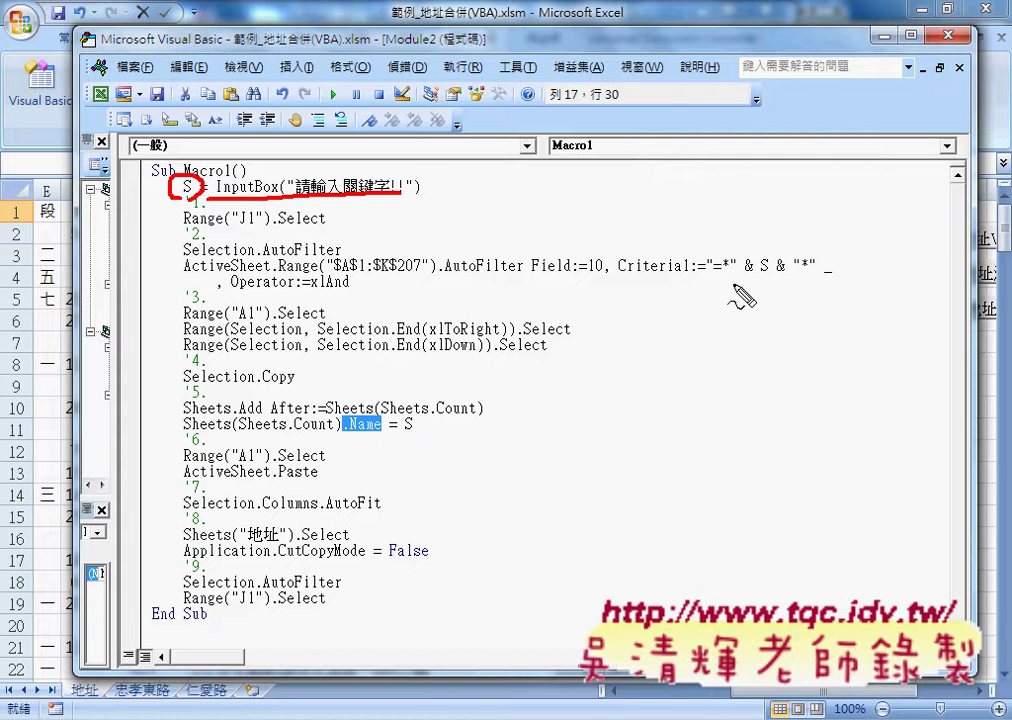
drag(731, 271, 802, 272)
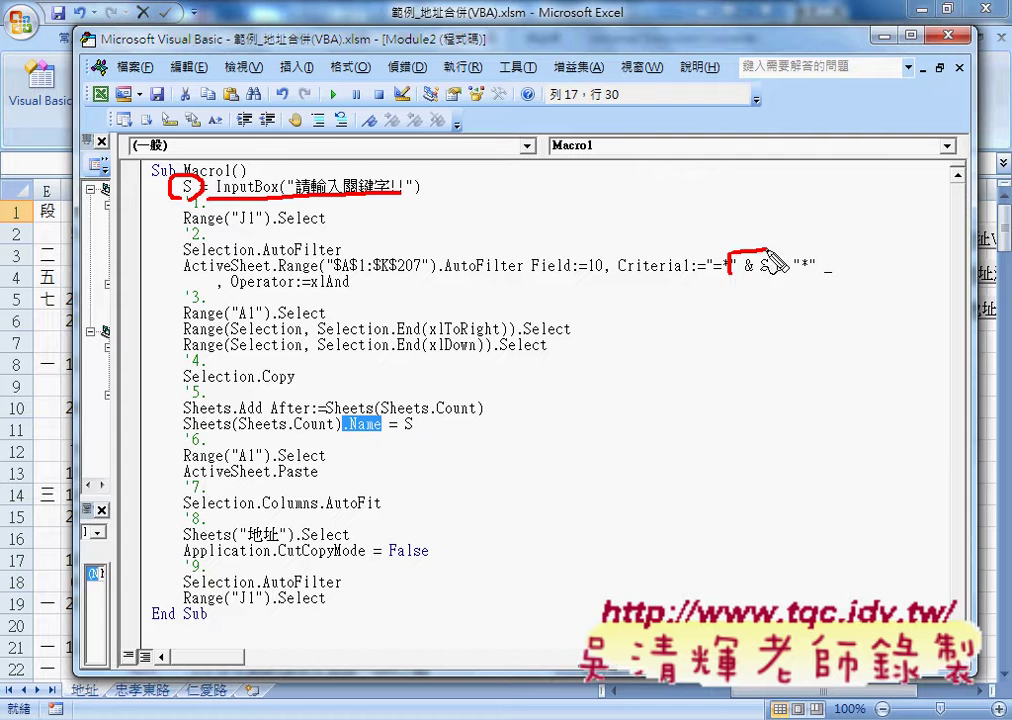
drag(733, 277, 800, 276)
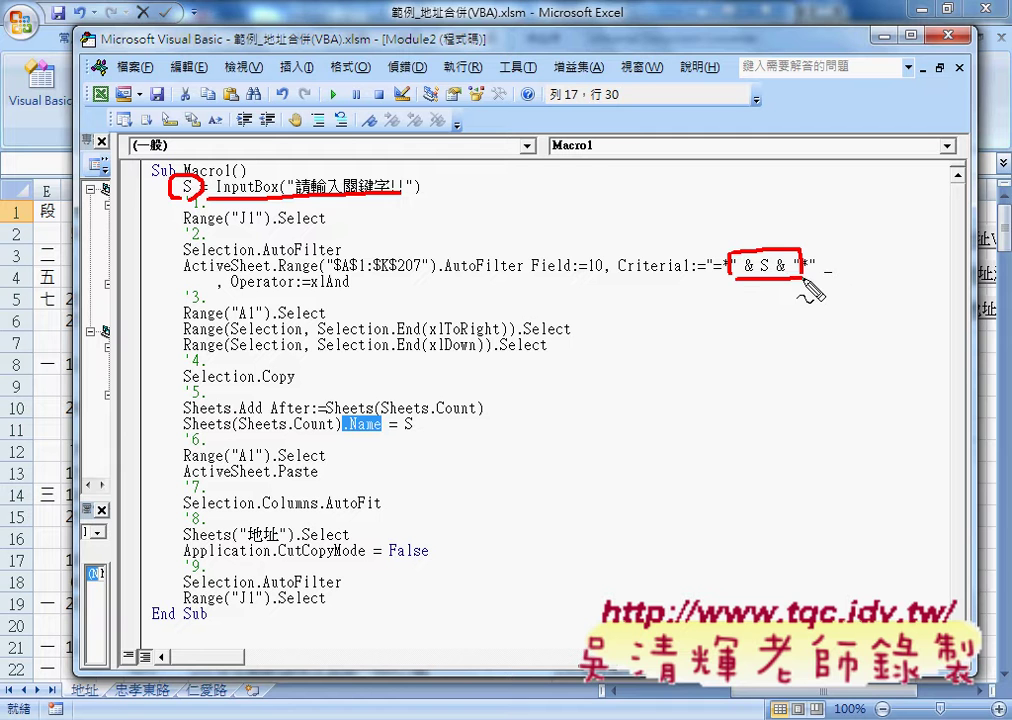
drag(346, 434, 426, 428)
drag(244, 434, 334, 432)
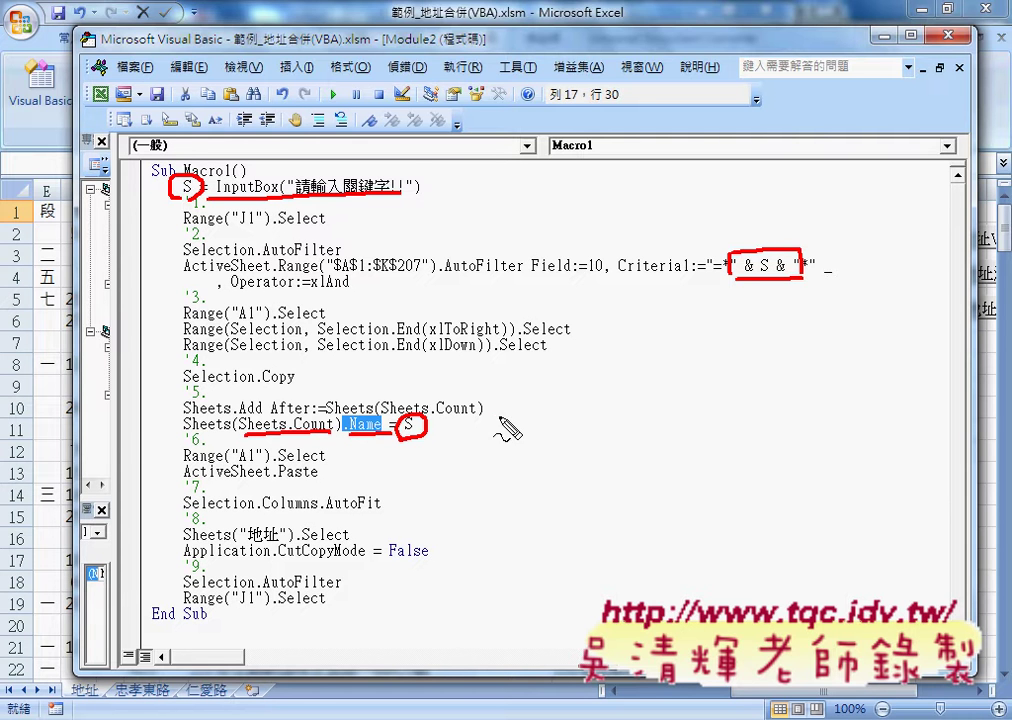
mouse_move(489, 424)
mouse_down()
mouse_move(502, 416)
mouse_move(505, 425)
mouse_up()
key(Escape)
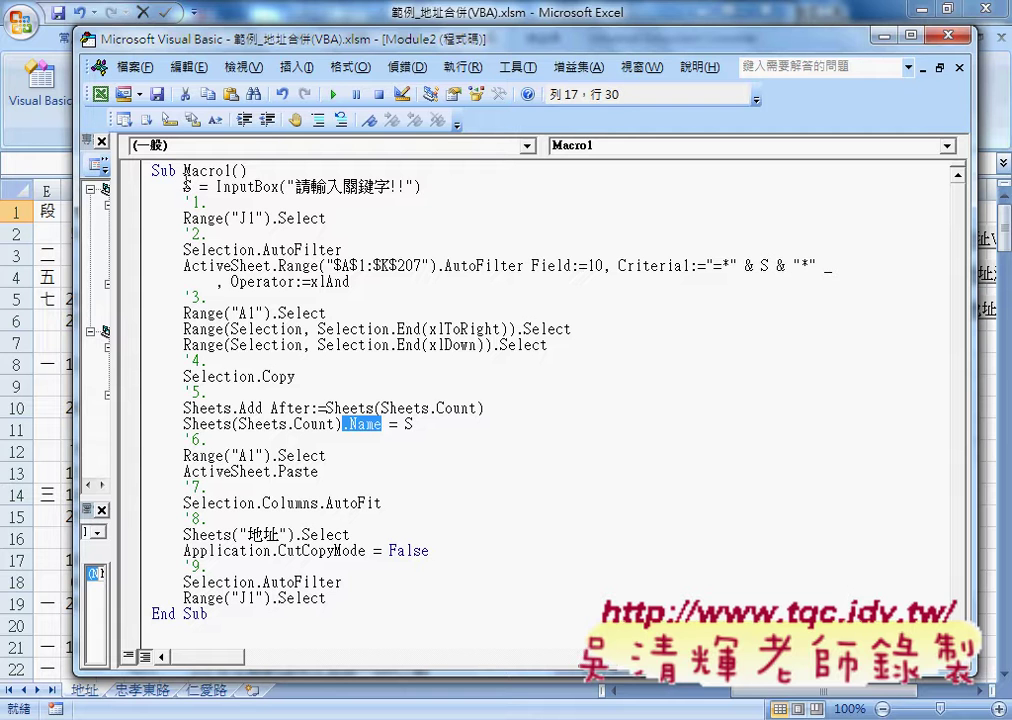
Change the Sub line's name from Macro1 to 地址查詢2, then move the editor aside
drag(184, 171, 233, 172)
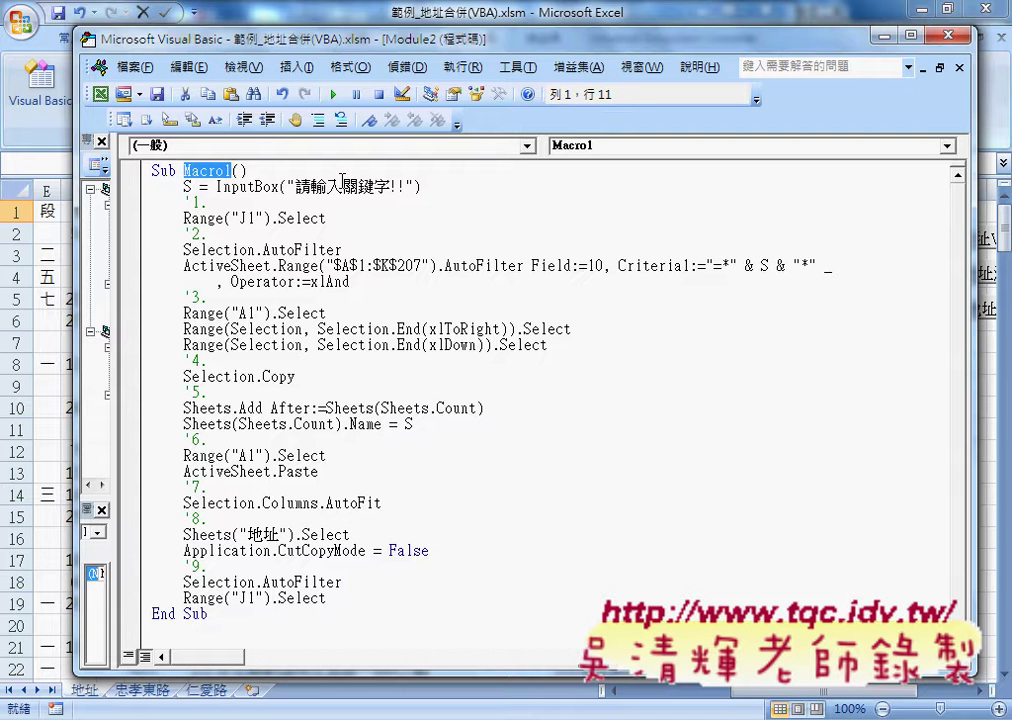
text(ㄉ)
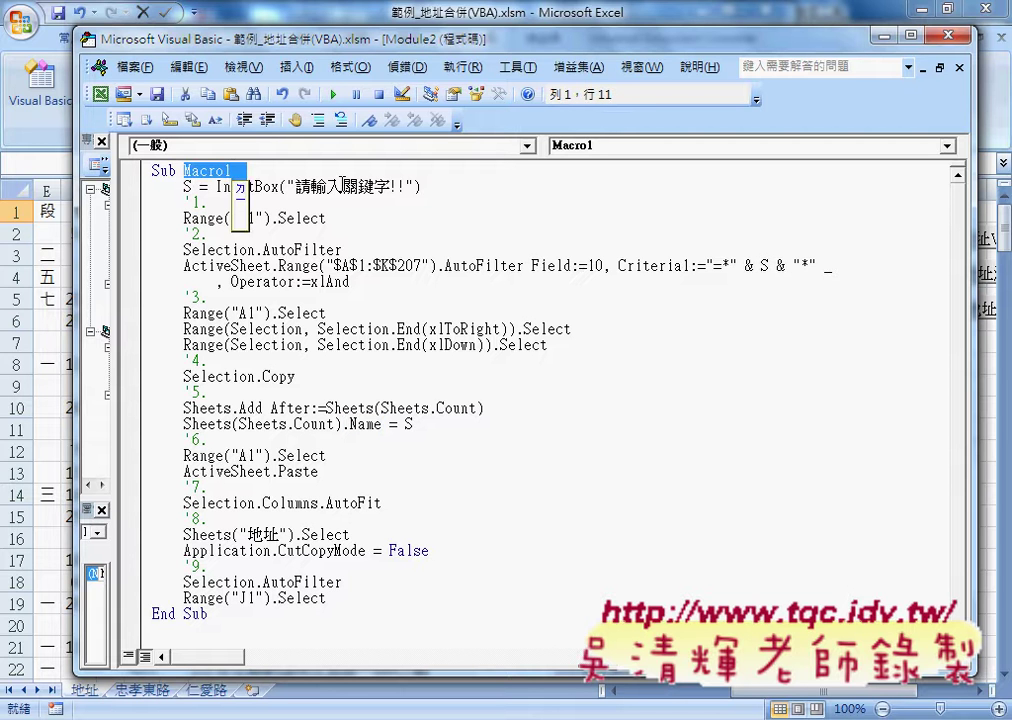
text(地址)
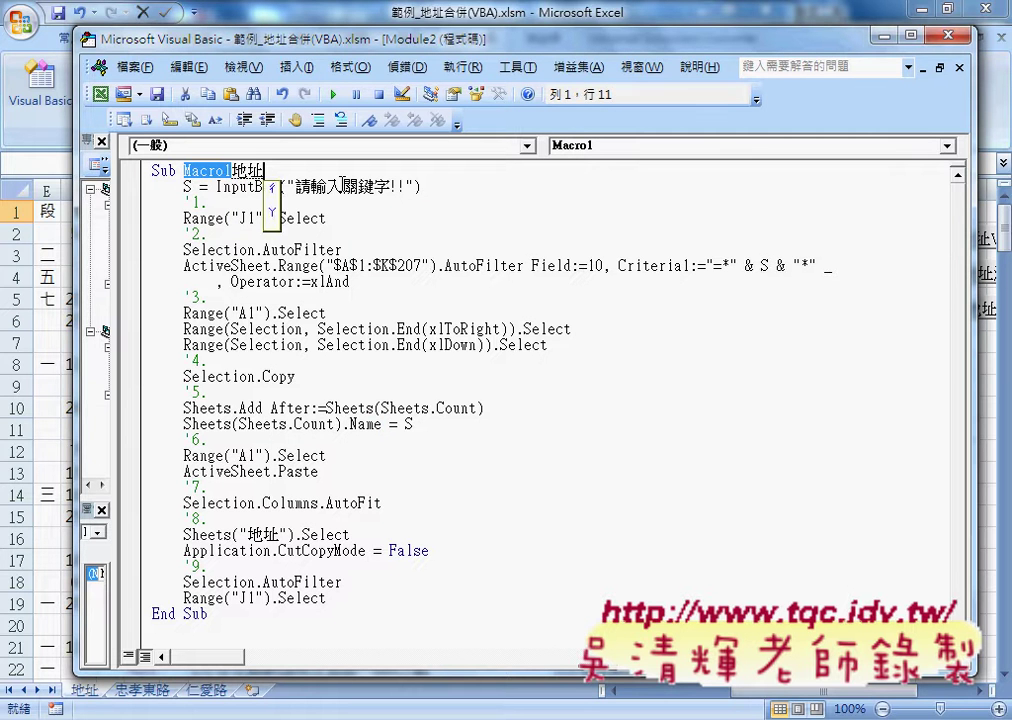
text(查詢2)
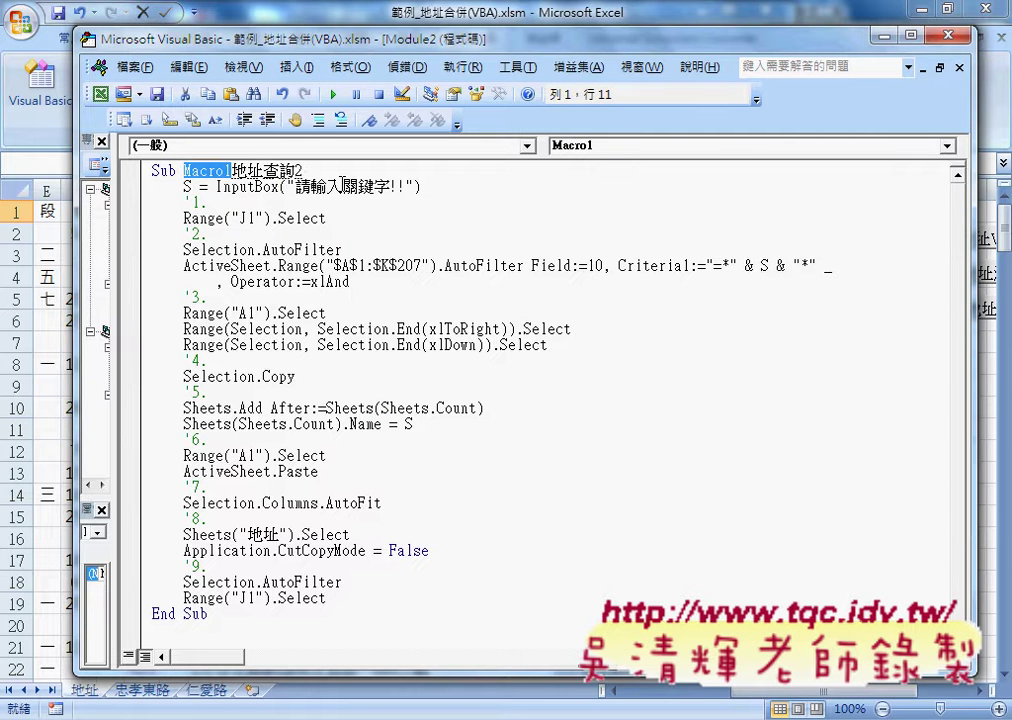
key(Return)
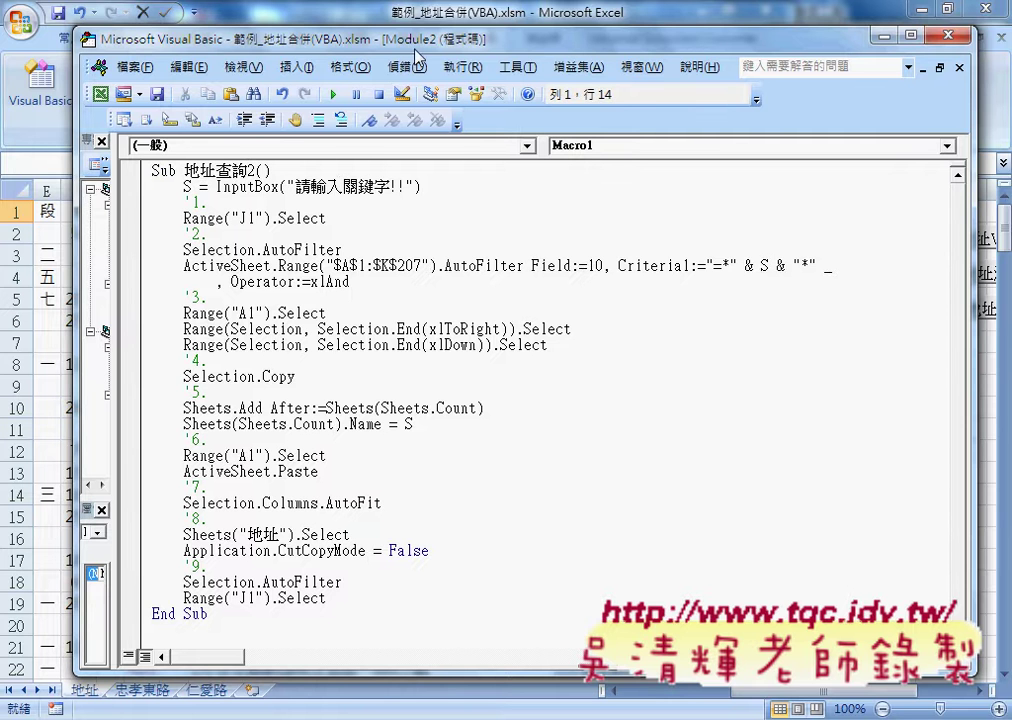
mouse_move(330, 42)
mouse_down()
mouse_move(535, 58)
mouse_move(385, 72)
mouse_up()
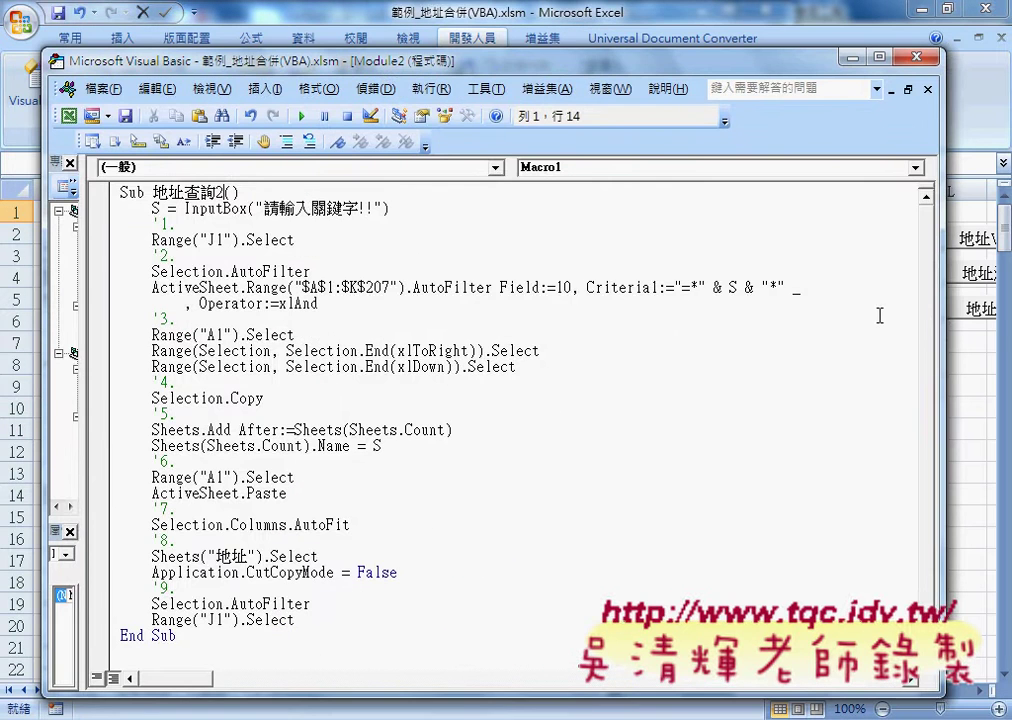
Run the 地址查詢2 macro and enter 信義路 as the search keyword
drag(940, 321, 773, 322)
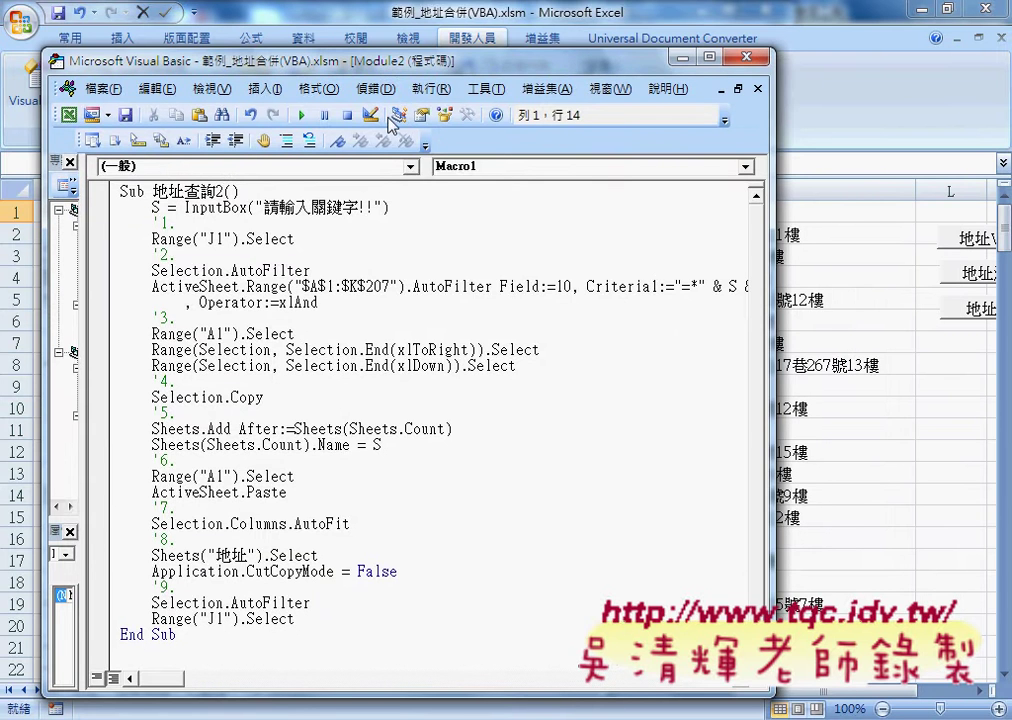
drag(446, 62, 663, 64)
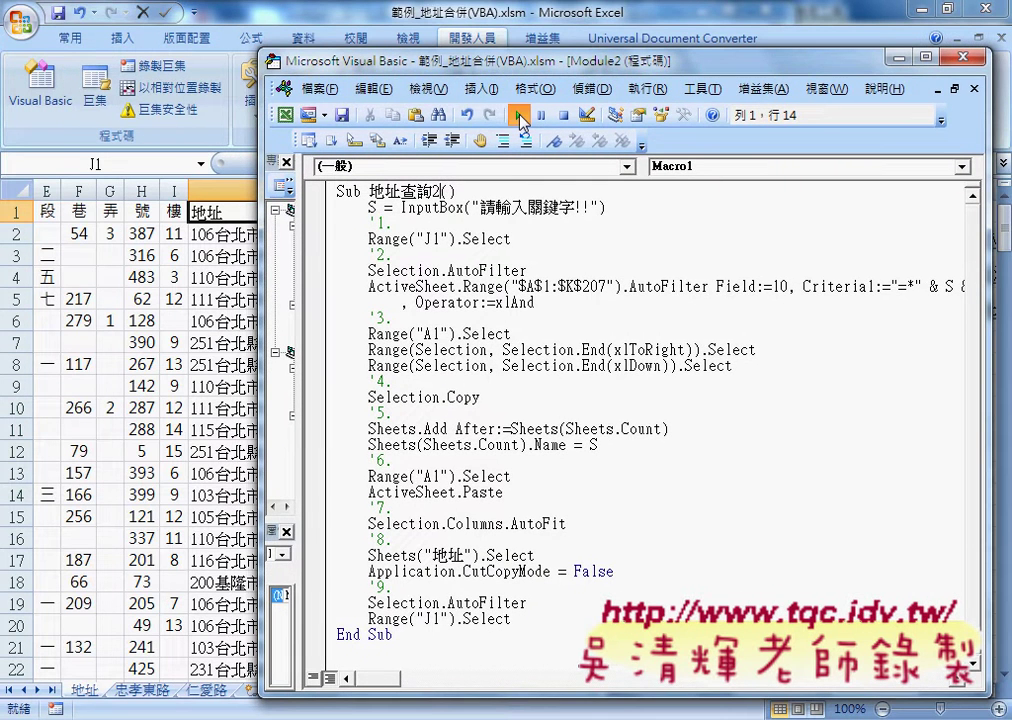
click(519, 115)
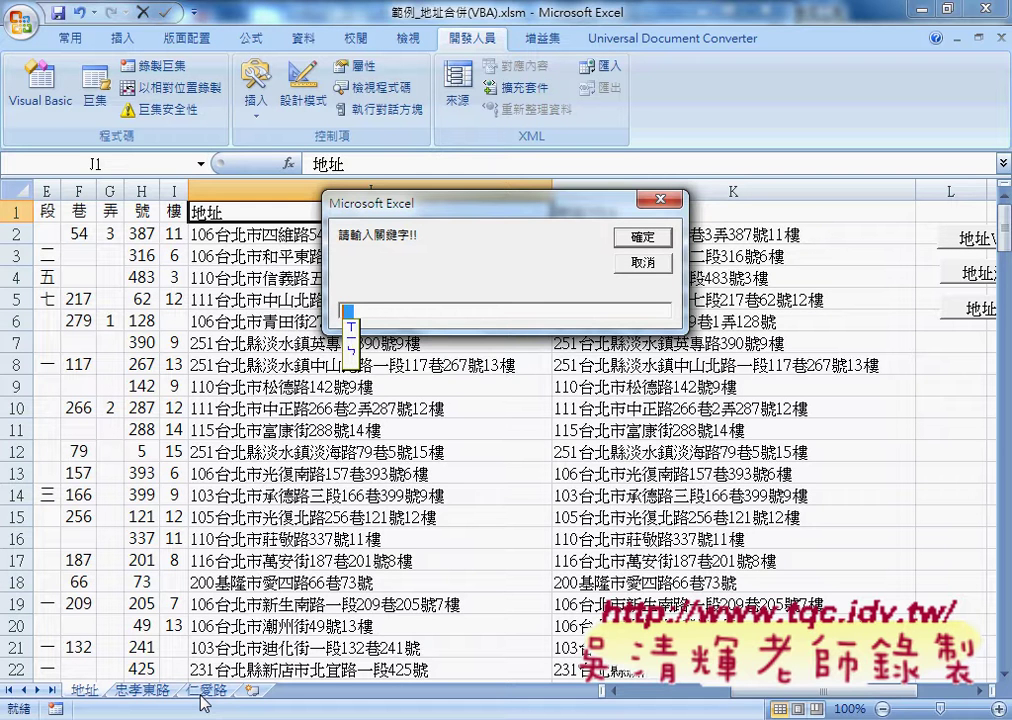
text(信義路)
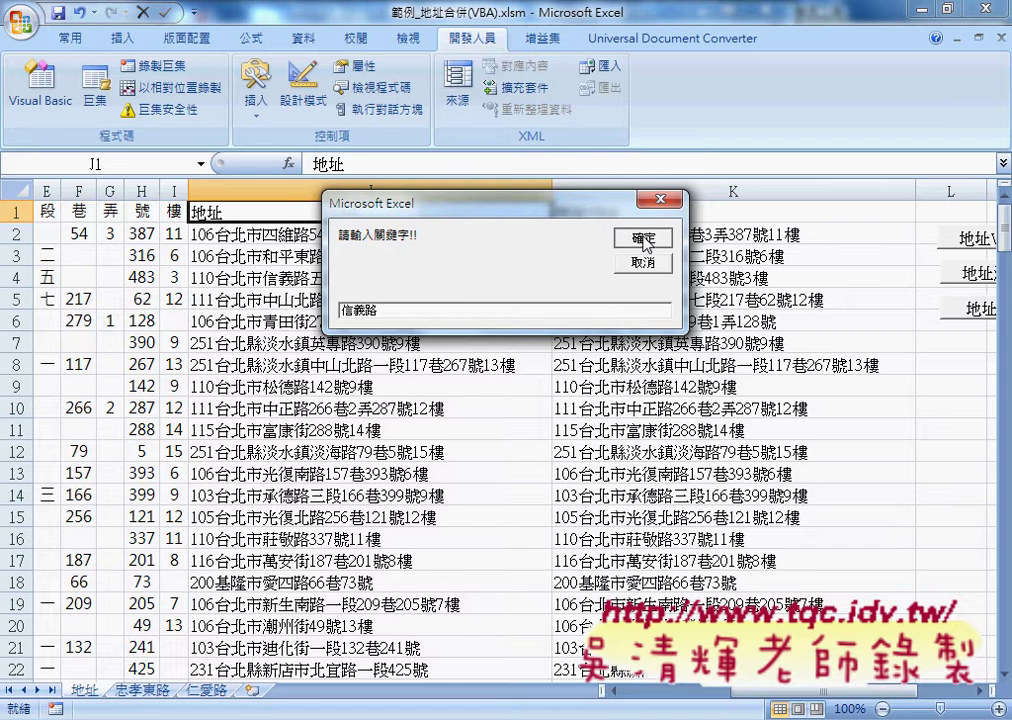
Confirm the 信義路 keyword and view the new 信義路 sheet with its five matches
click(644, 240)
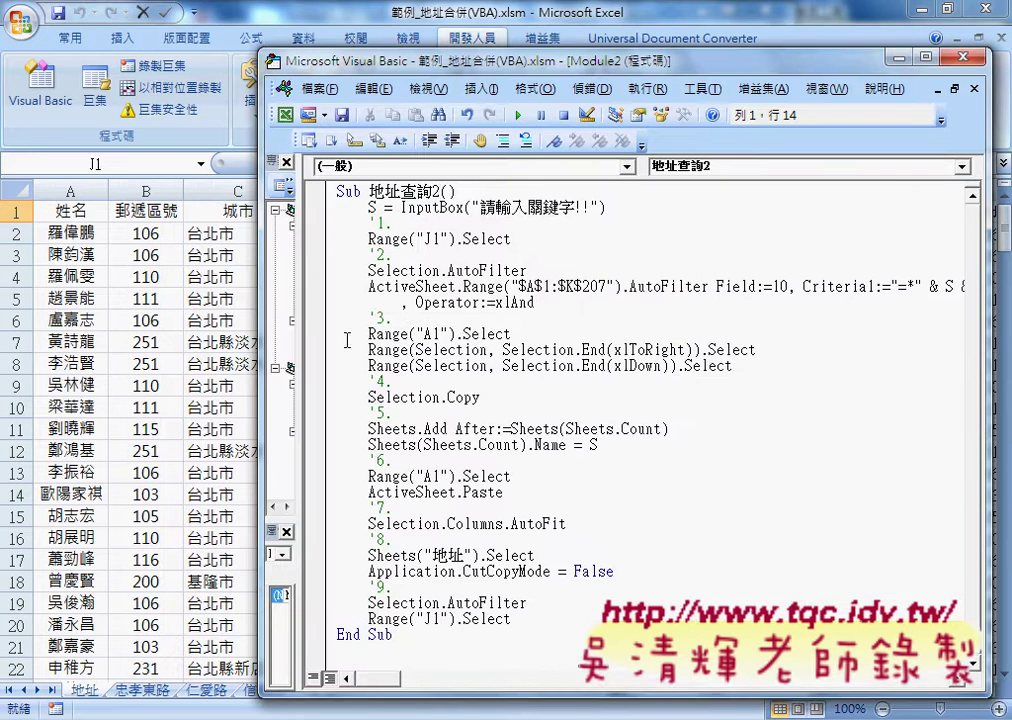
click(145, 603)
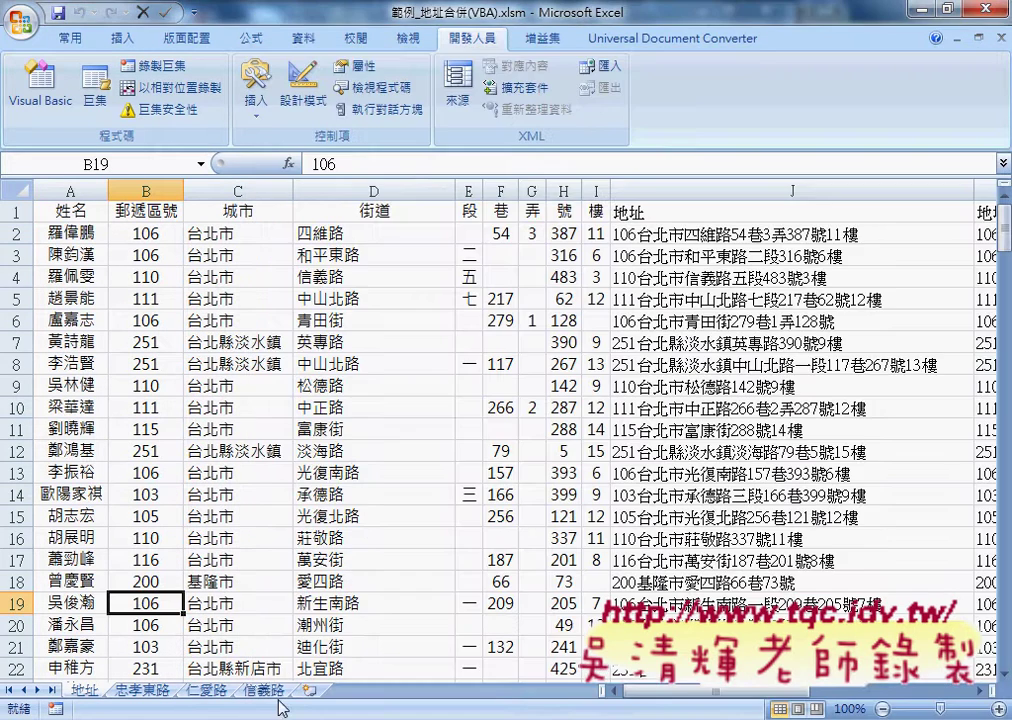
click(265, 690)
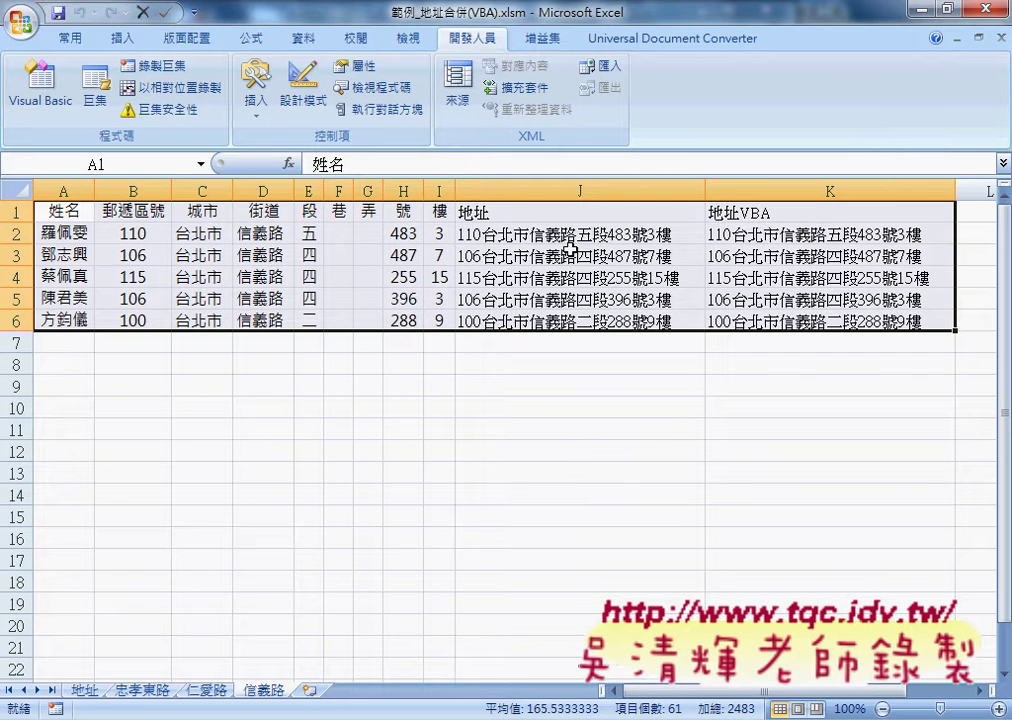
Restore the Visual Basic code window, moving it left and widening it
click(393, 716)
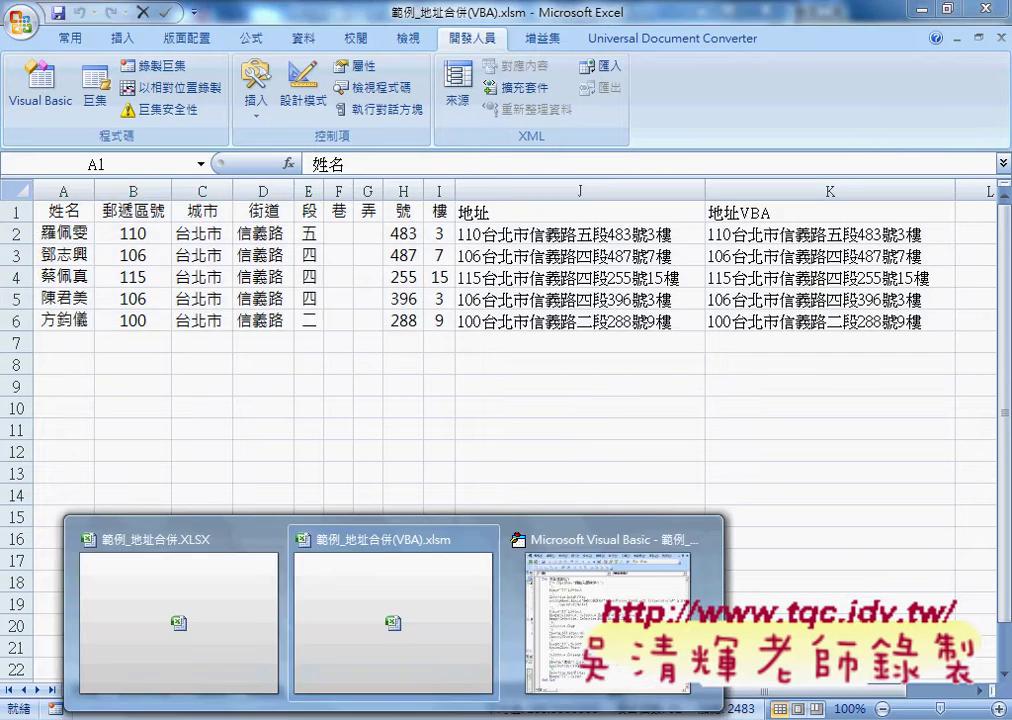
click(607, 610)
drag(326, 55, 178, 52)
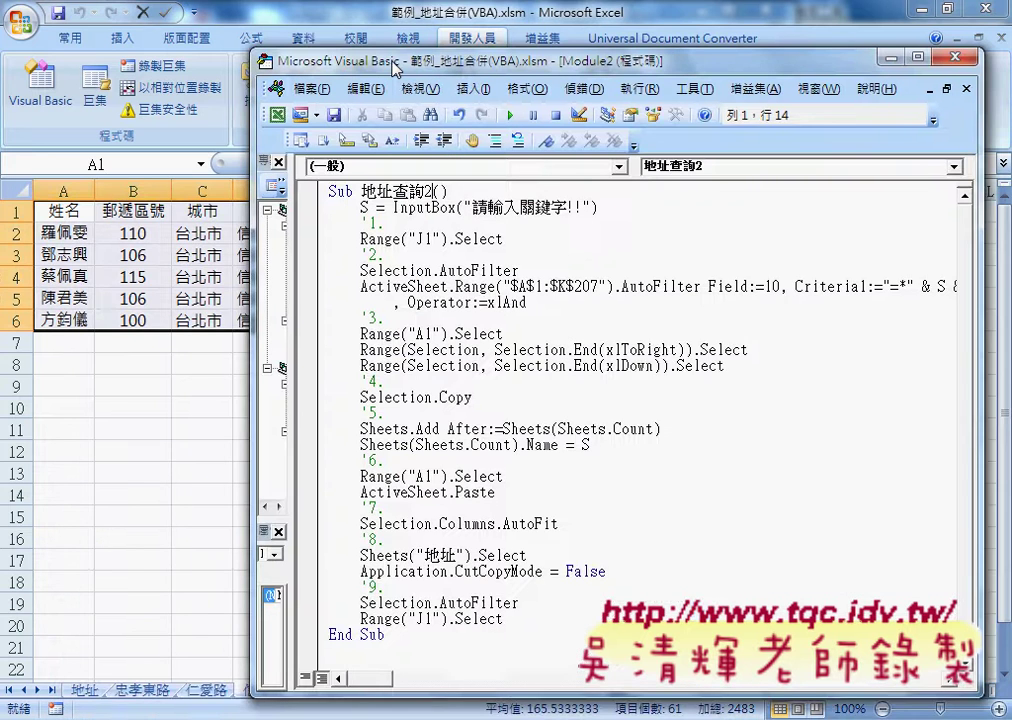
drag(829, 334, 928, 334)
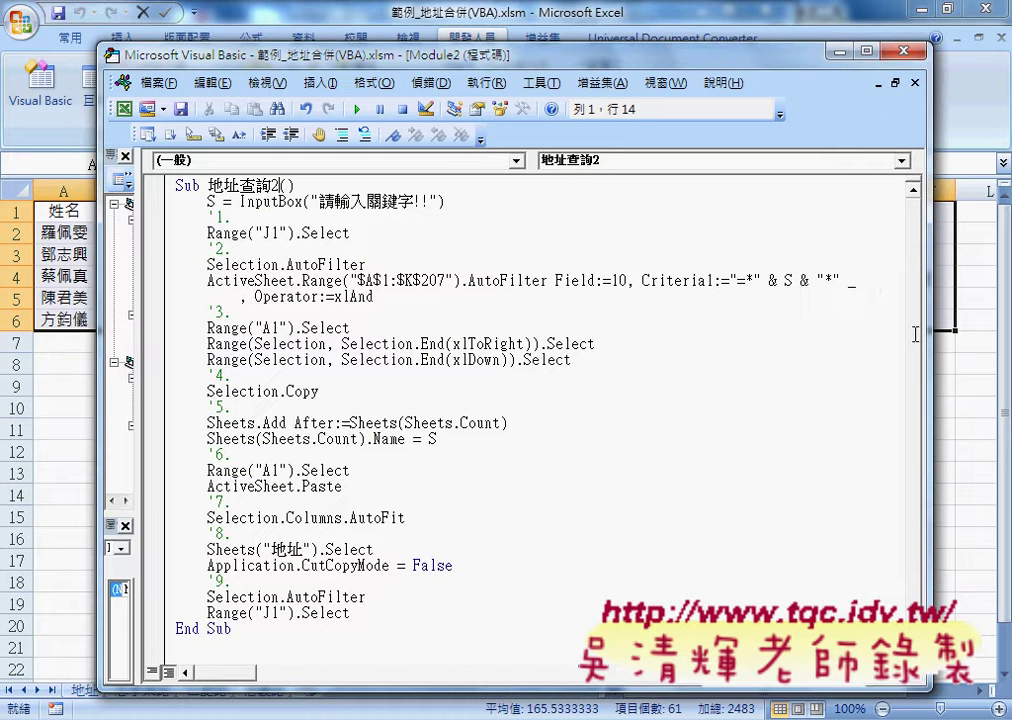
Highlight the InputBox prompt, the keyword S in the filter criteria, and the sheet-naming line
drag(206, 201, 446, 201)
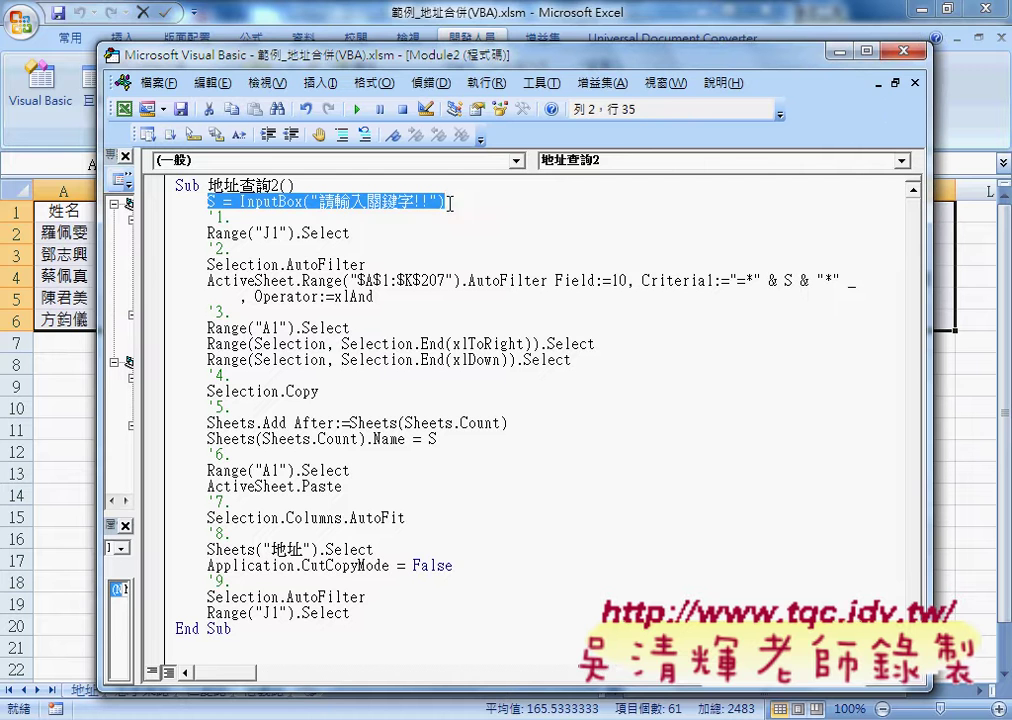
drag(754, 280, 822, 280)
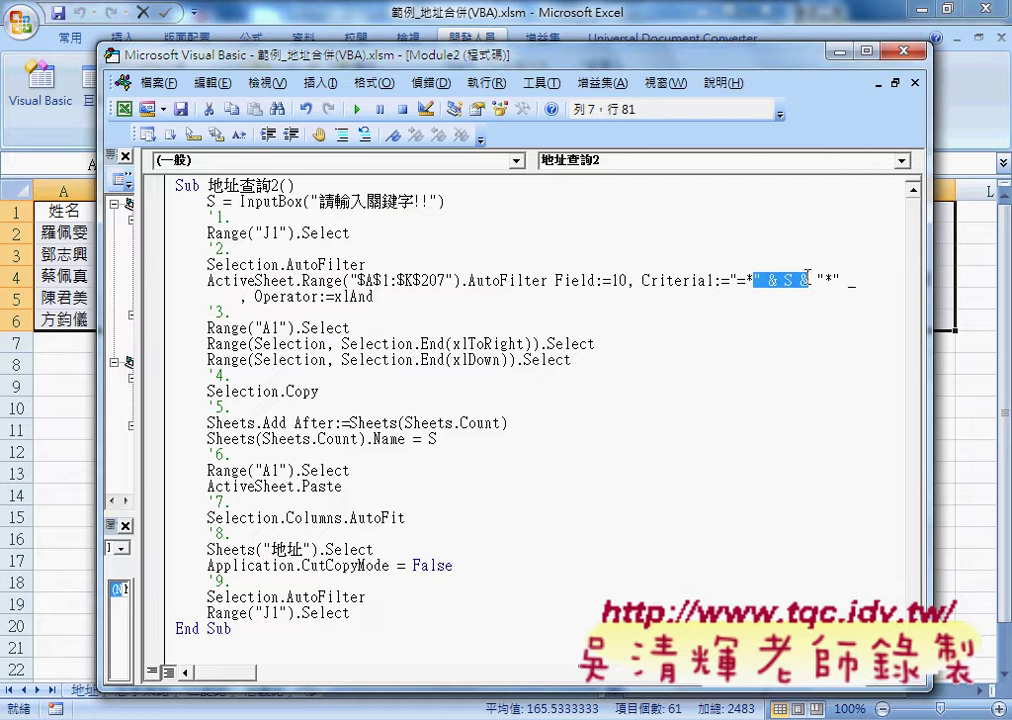
drag(437, 438, 171, 438)
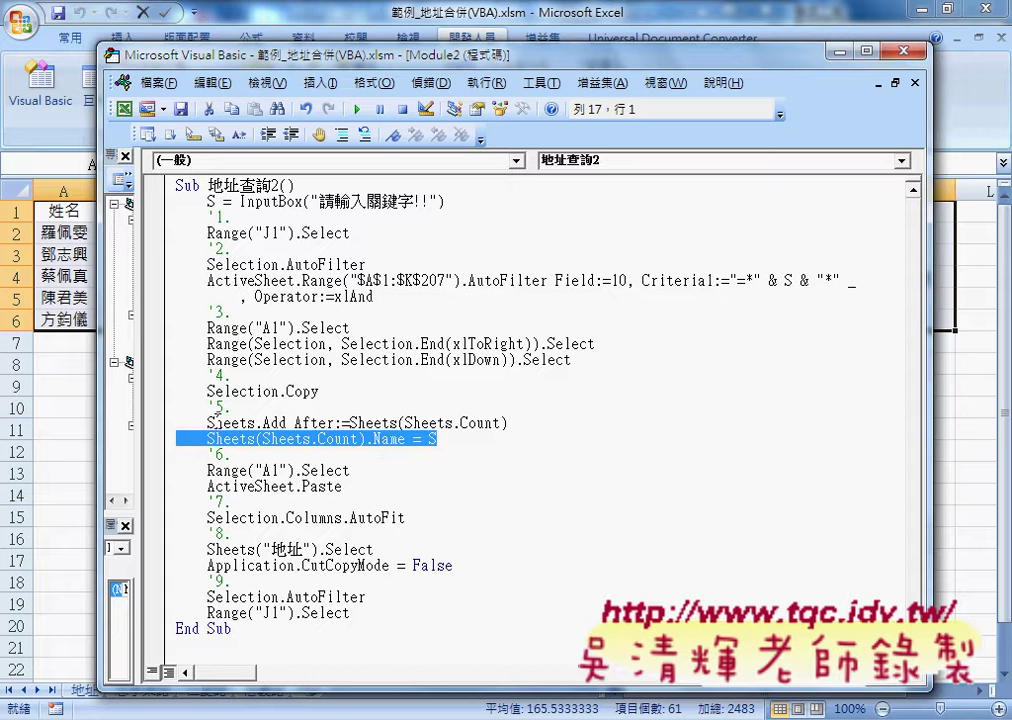
drag(207, 423, 255, 423)
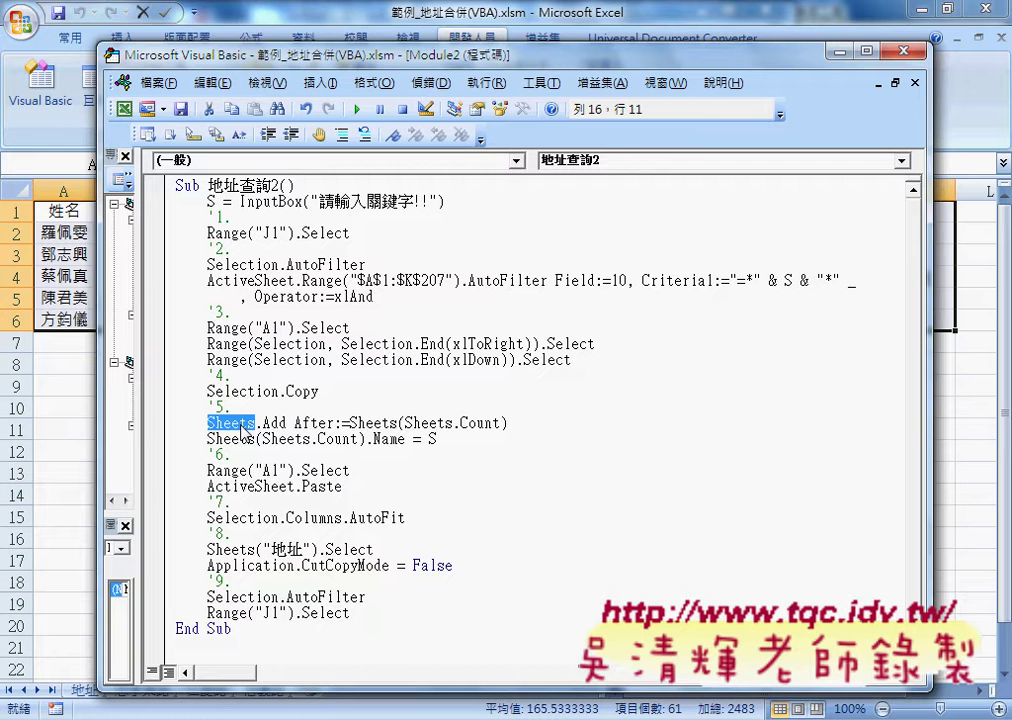
drag(256, 423, 334, 423)
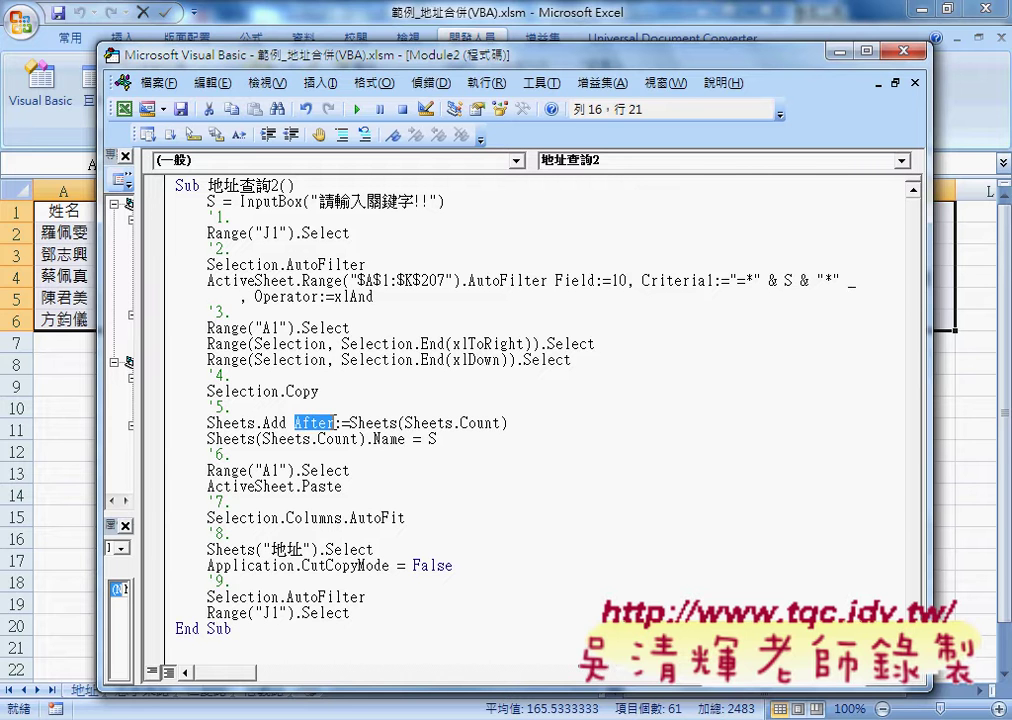
drag(287, 423, 263, 423)
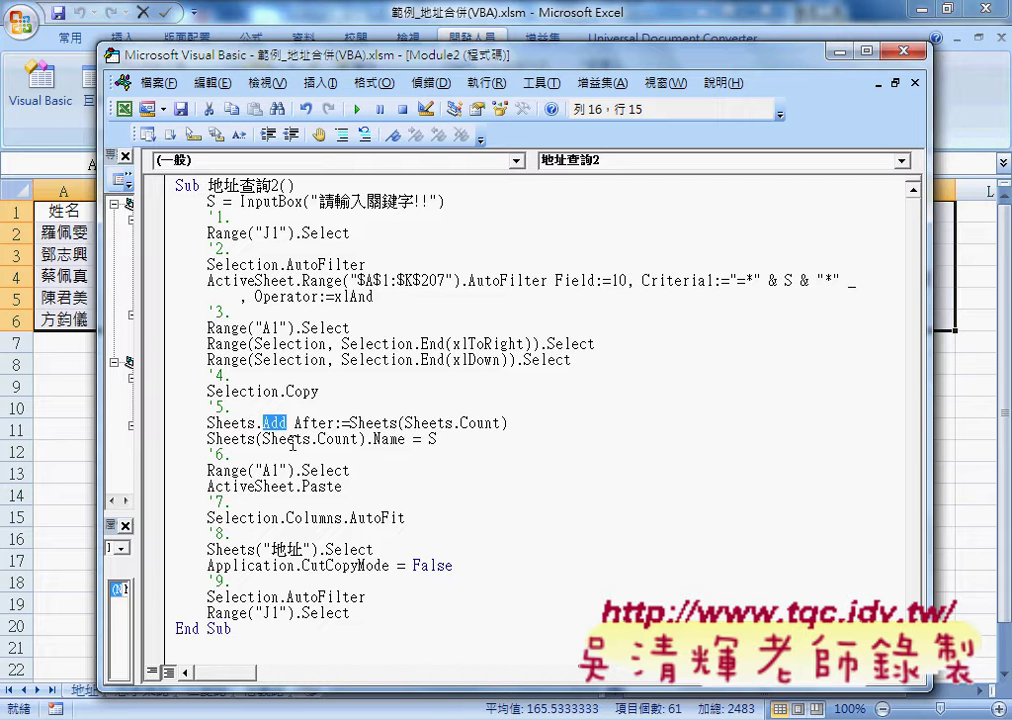
drag(366, 439, 407, 439)
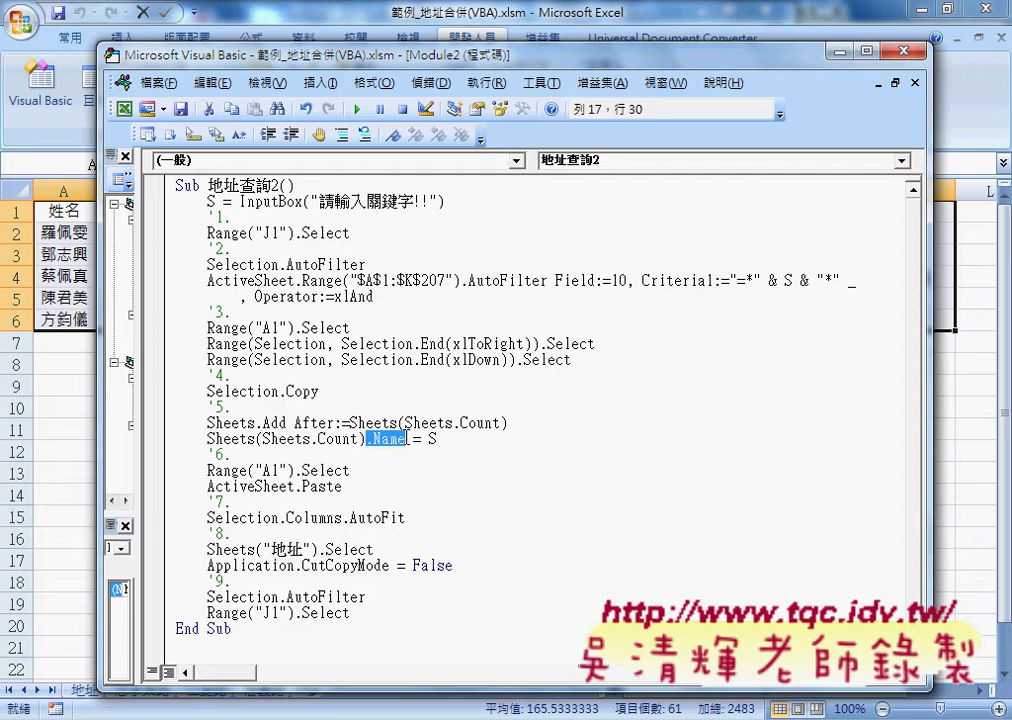
drag(255, 423, 208, 423)
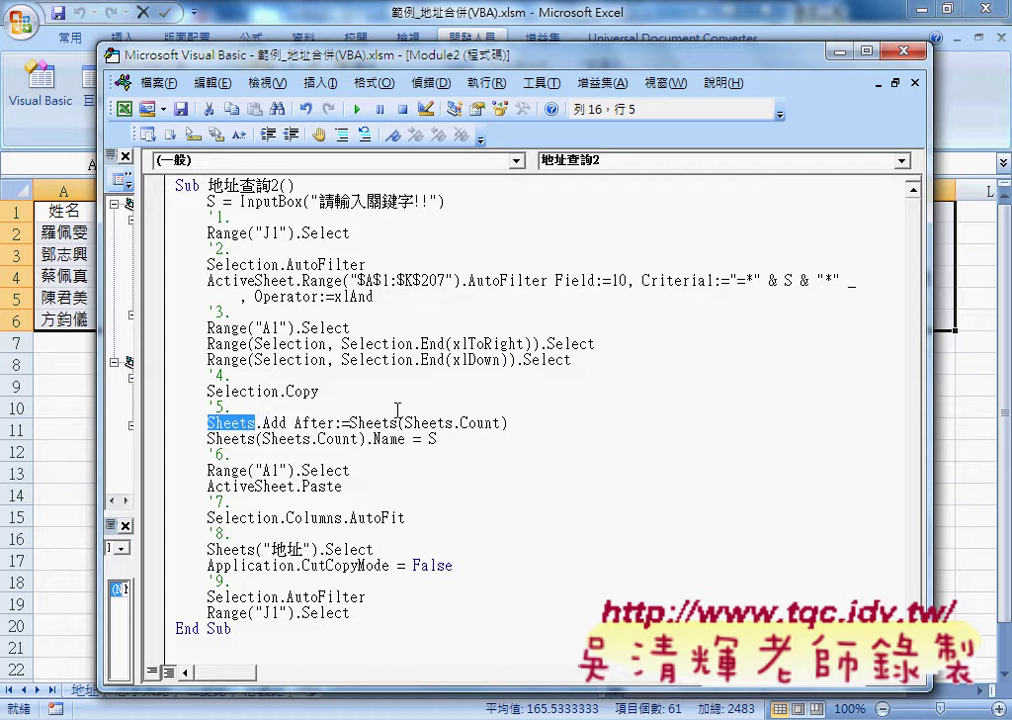
Close the VBA editor and reopen the EXCEL_VBA範例 folder from its parent course folder
click(907, 53)
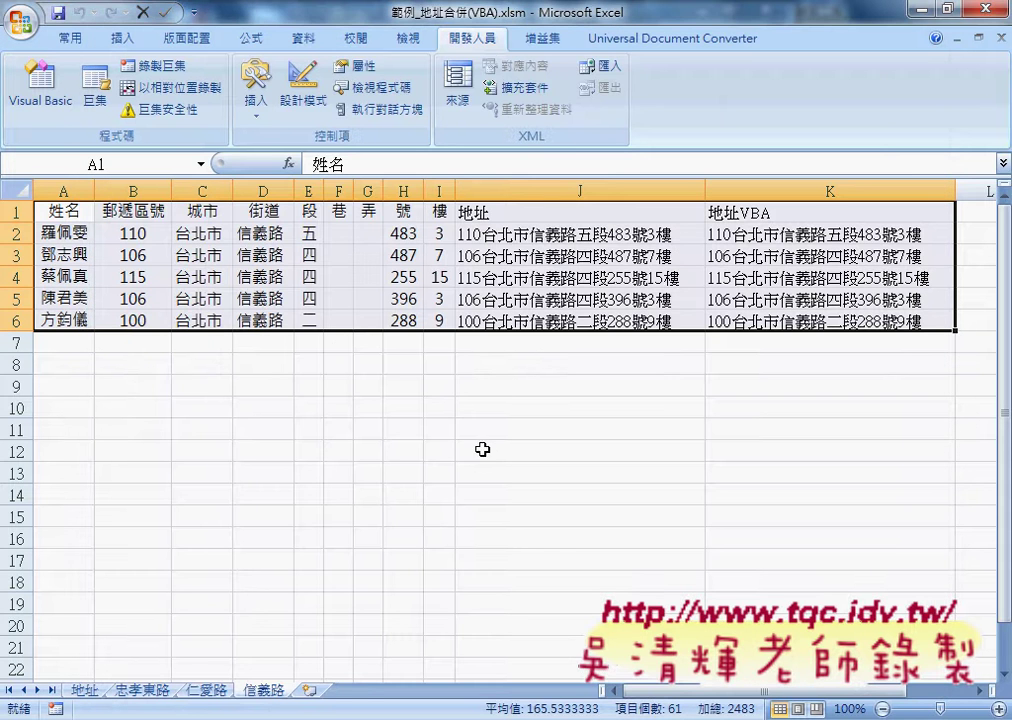
mouse_move(210, 719)
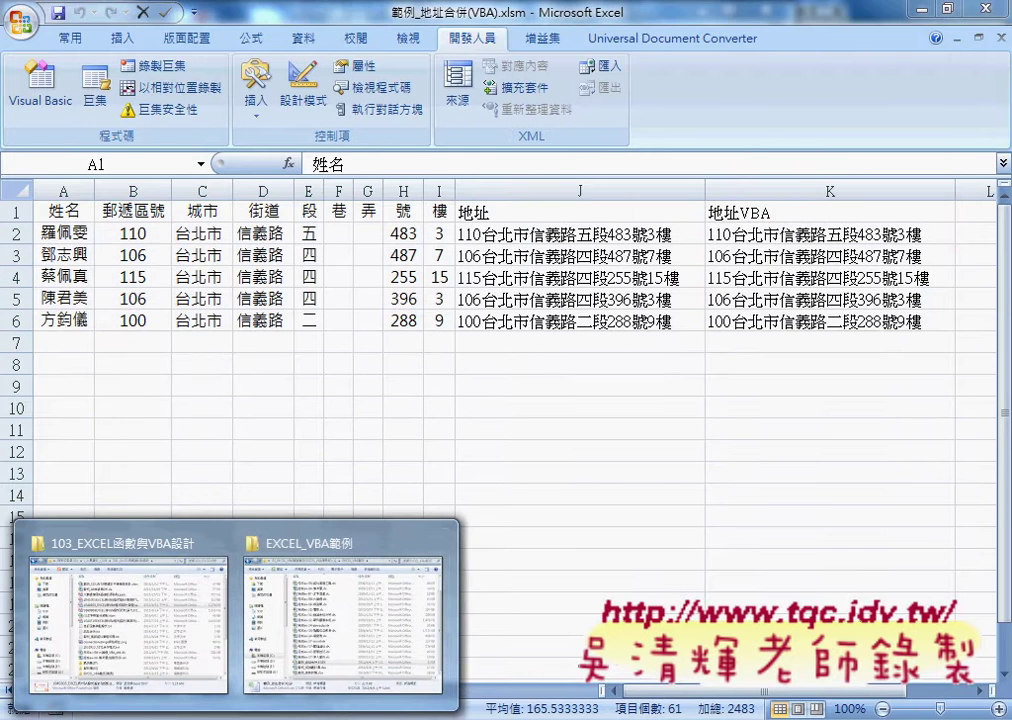
click(309, 643)
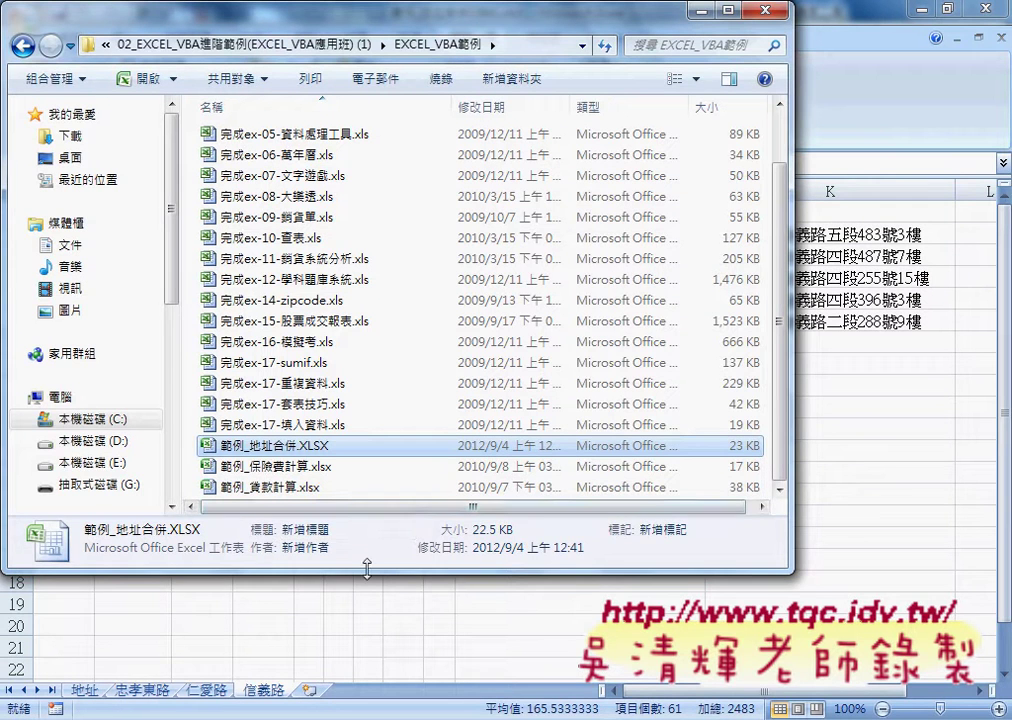
drag(359, 29, 459, 66)
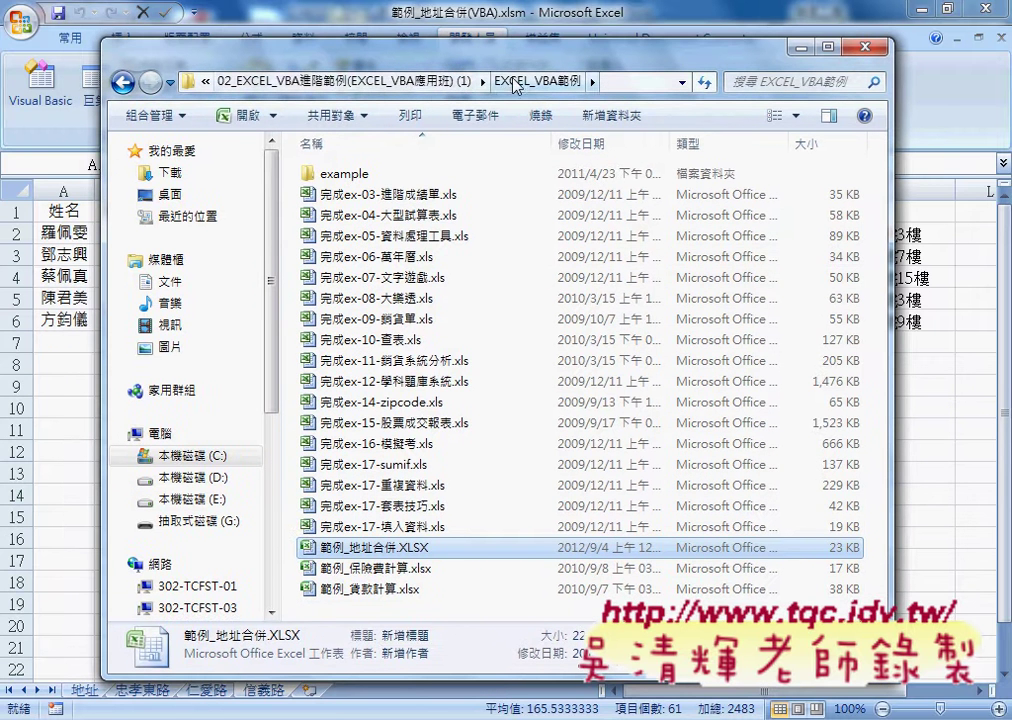
click(436, 93)
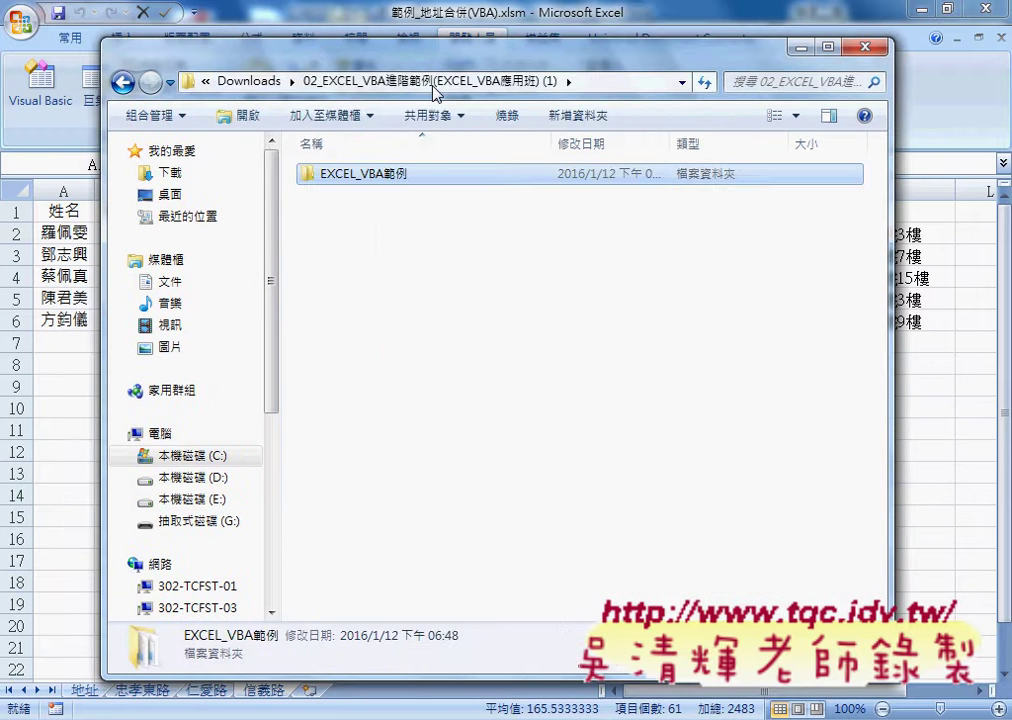
double_click(432, 178)
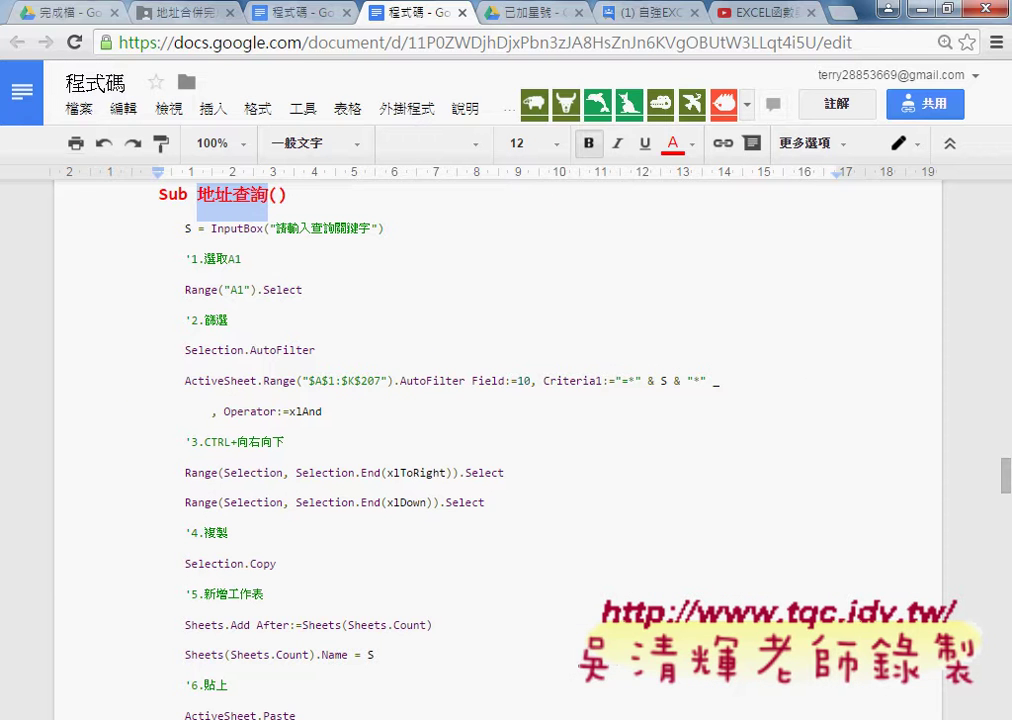
Close the Drive file preview and go to the EXCEL_VBA範例補充資料(自強2015) folder
click(162, 13)
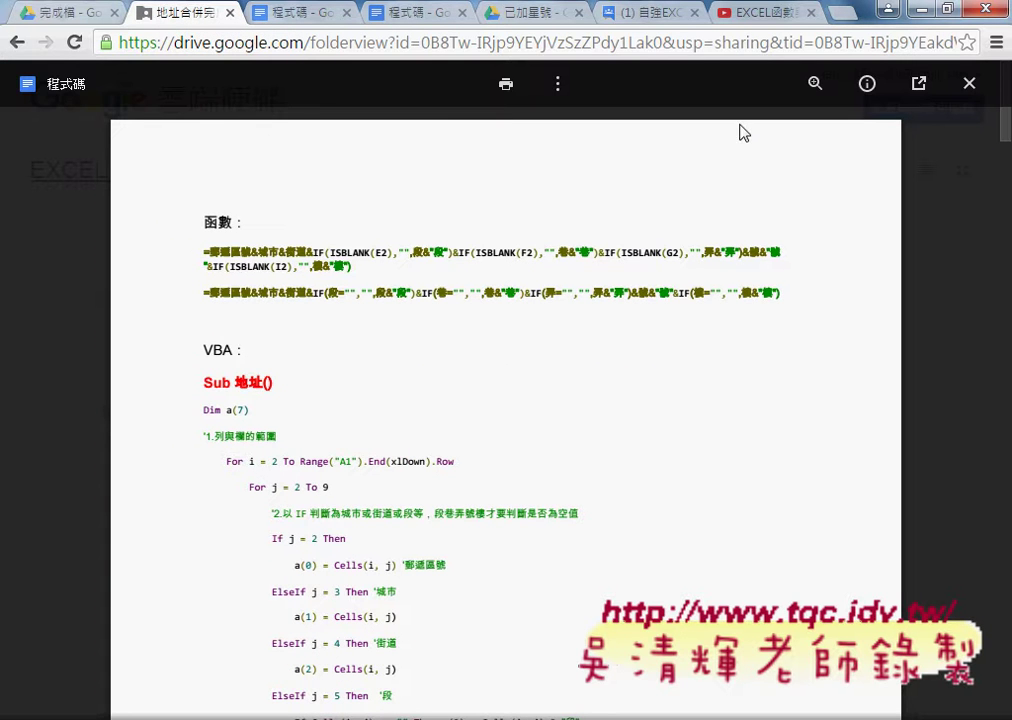
click(970, 84)
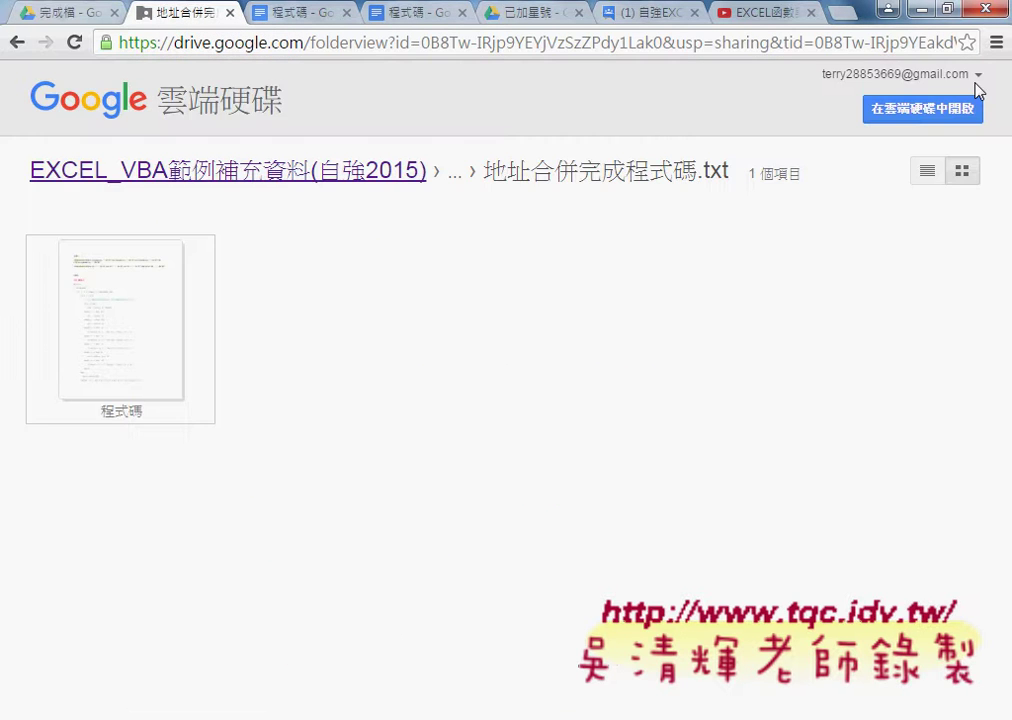
click(349, 182)
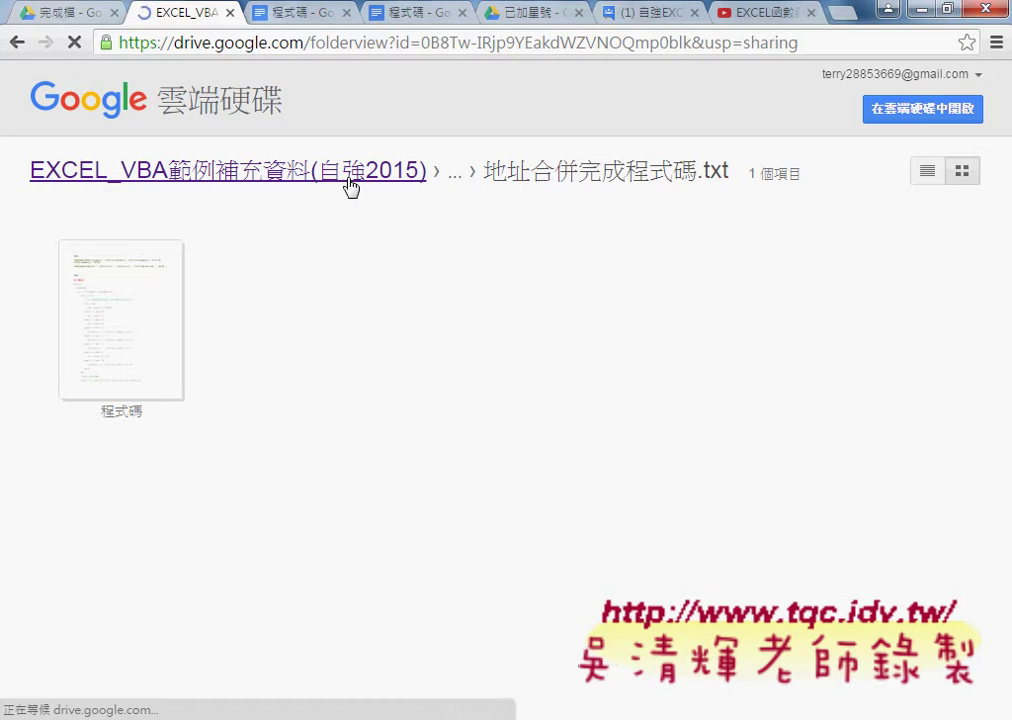